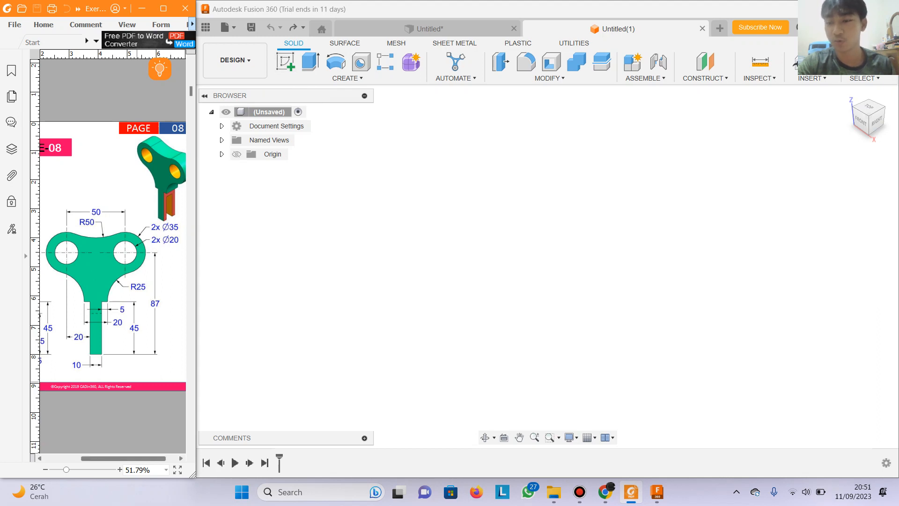
Start a sketch on the front plane and draw a 10 mm wide, 45 mm high rectangle upward from the origin
mouse_move(123, 459)
mouse_down()
mouse_move(86, 459)
mouse_move(122, 459)
mouse_up()
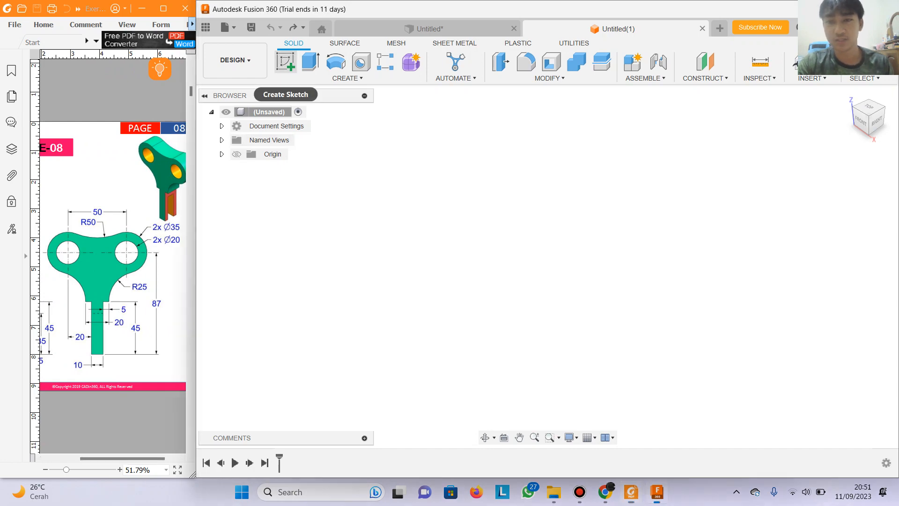
click(286, 62)
click(570, 220)
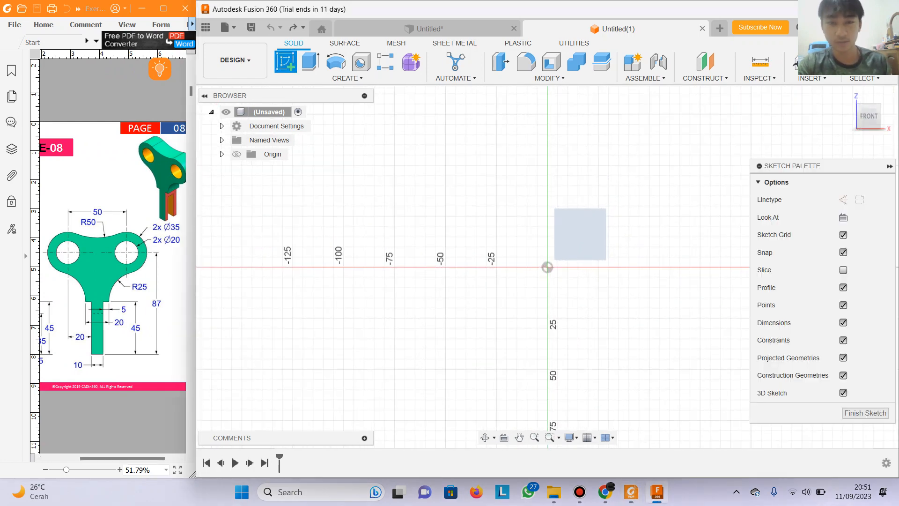
click(310, 62)
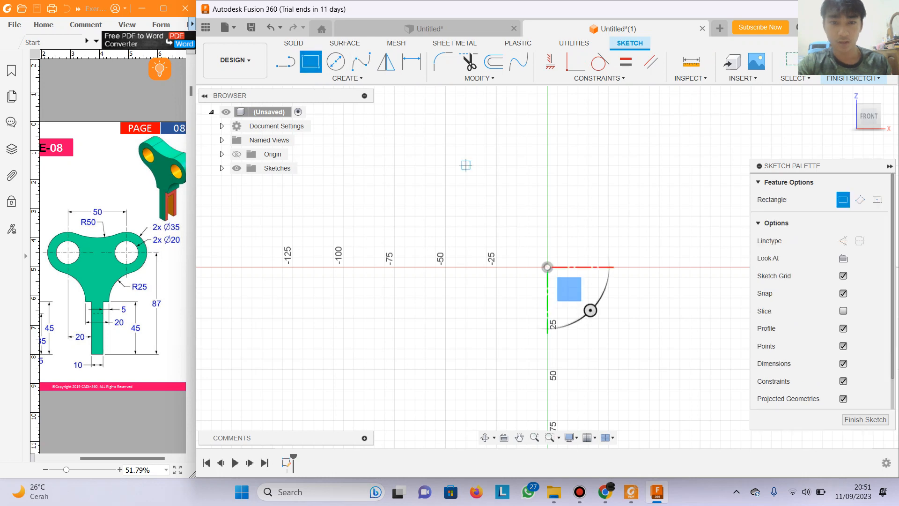
click(547, 267)
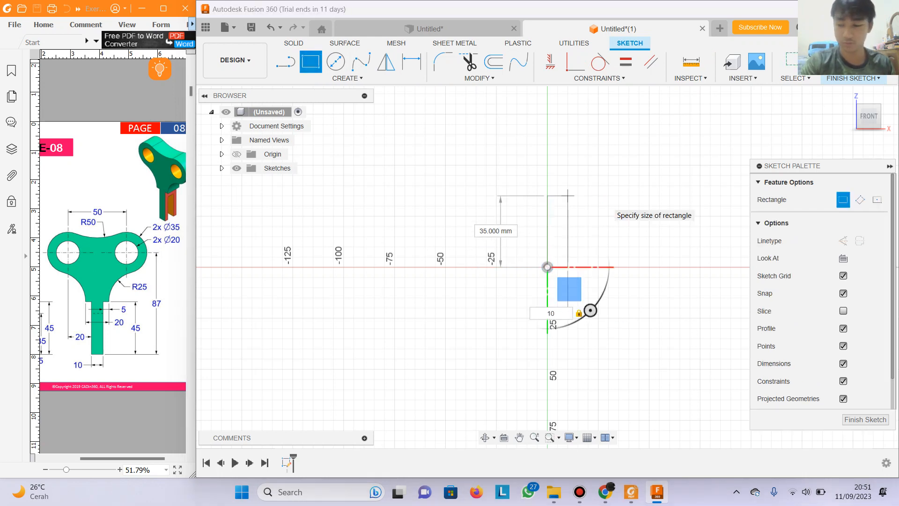
key(Tab)
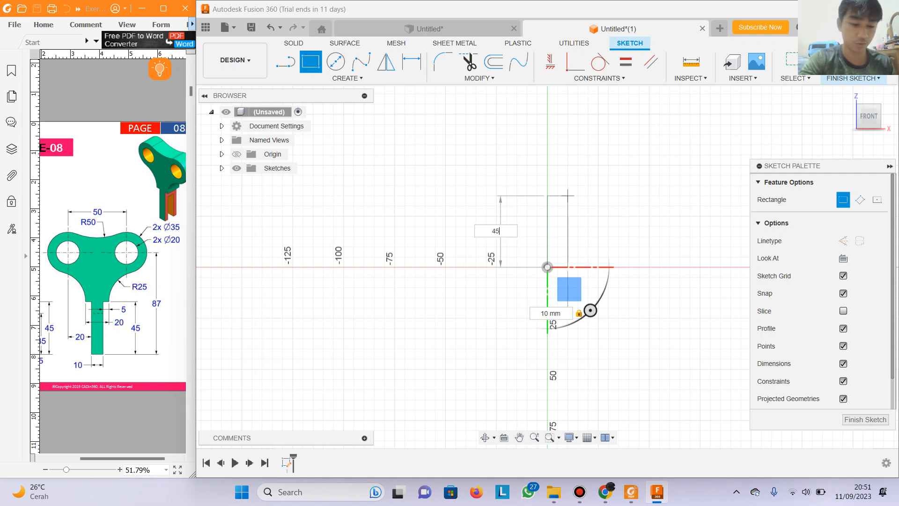
text(45)
key(Return)
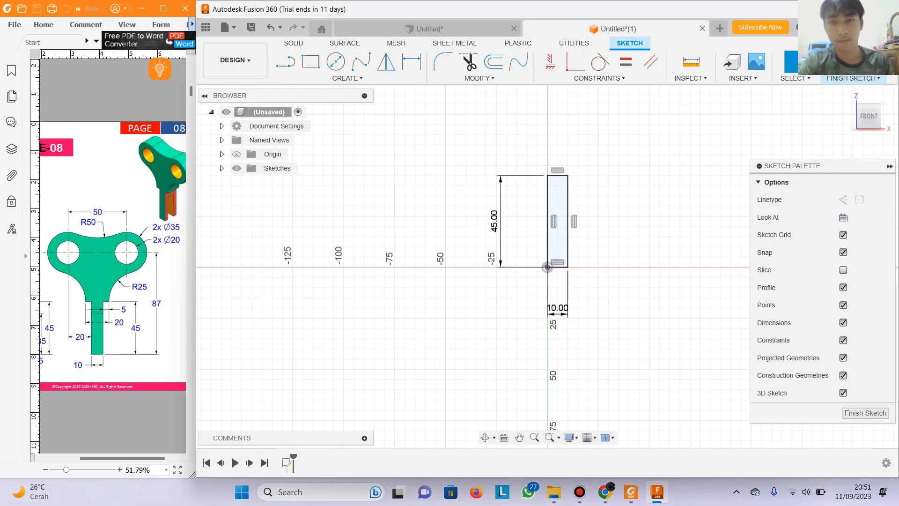
Draw a 20 mm diameter circle above and to the right of the rectangle
mouse_move(546, 267)
middle_down()
mouse_move(540, 282)
mouse_move(446, 344)
middle_up()
key(c)
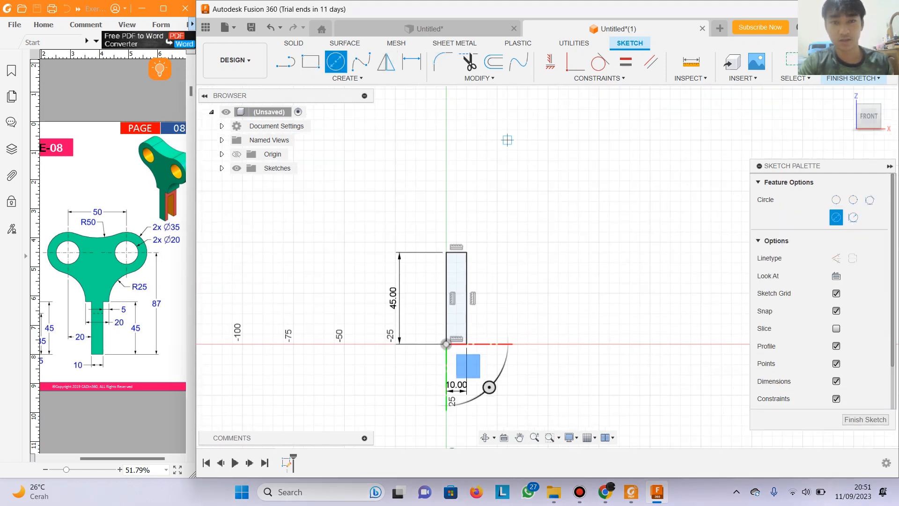
click(507, 140)
text(2)
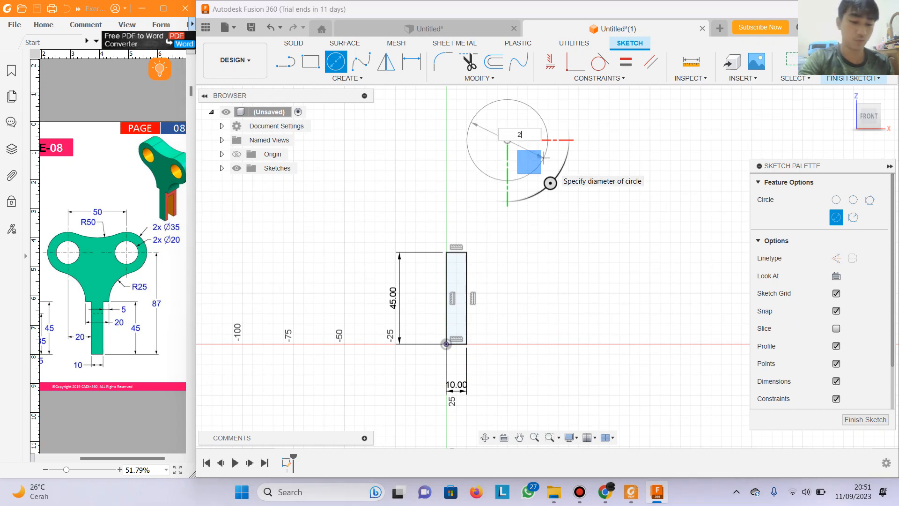
text(0)
key(Return)
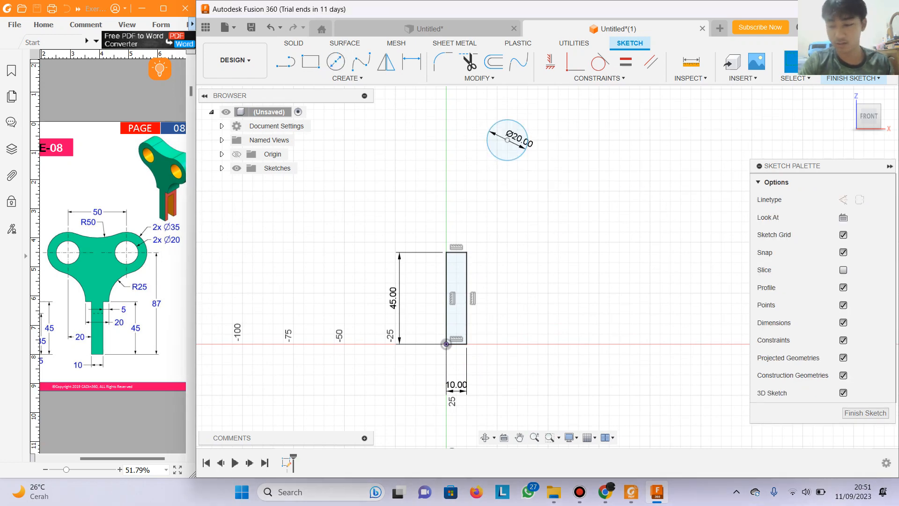
Add a 35 mm diameter circle concentric with the 20 mm circle
key(c)
click(446, 344)
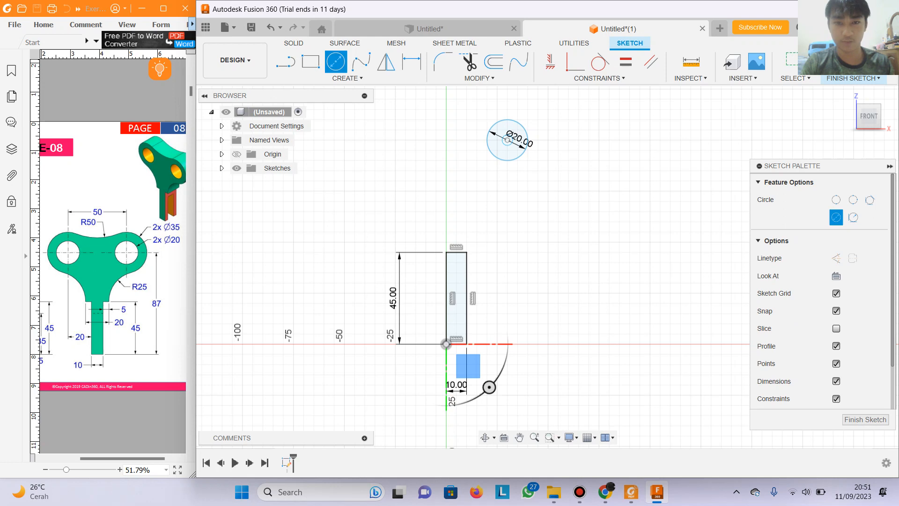
click(507, 140)
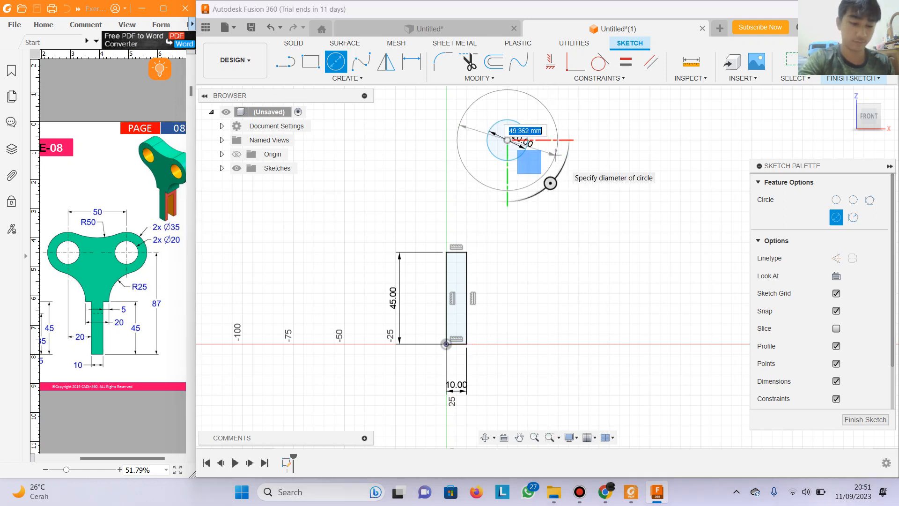
text(35)
key(Return)
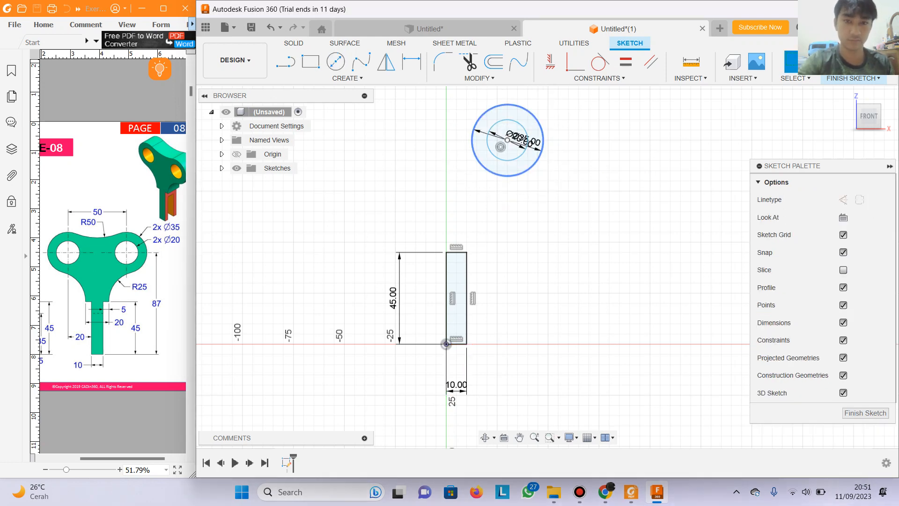
Dimension the vertical distance from the rectangle's lower right corner to the circles' centre as 87 mm
click(411, 61)
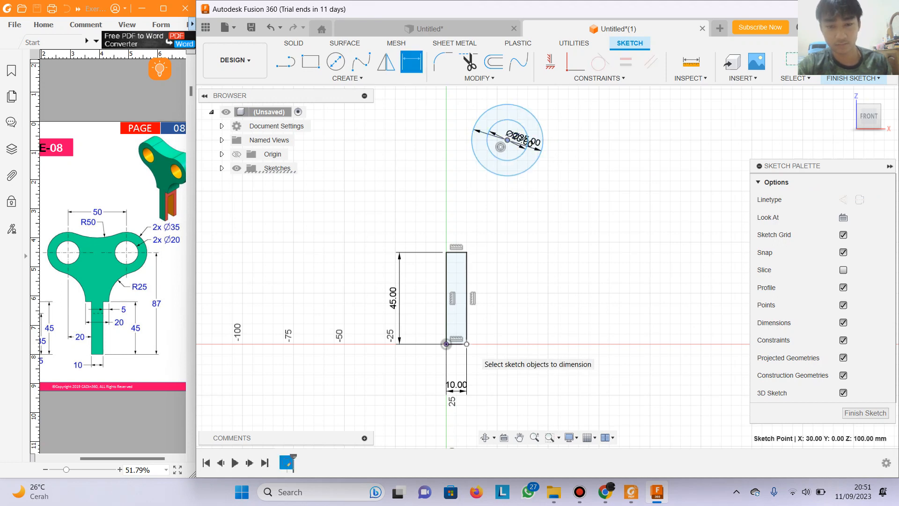
click(466, 344)
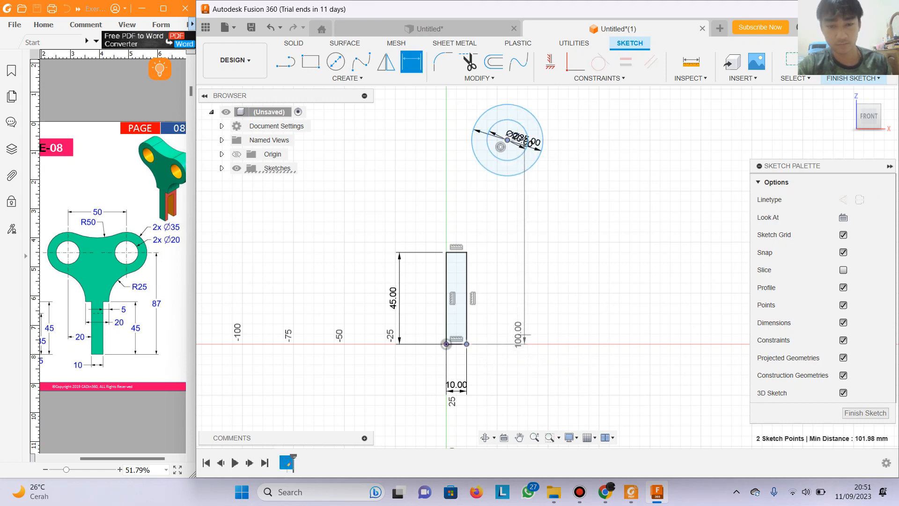
click(555, 328)
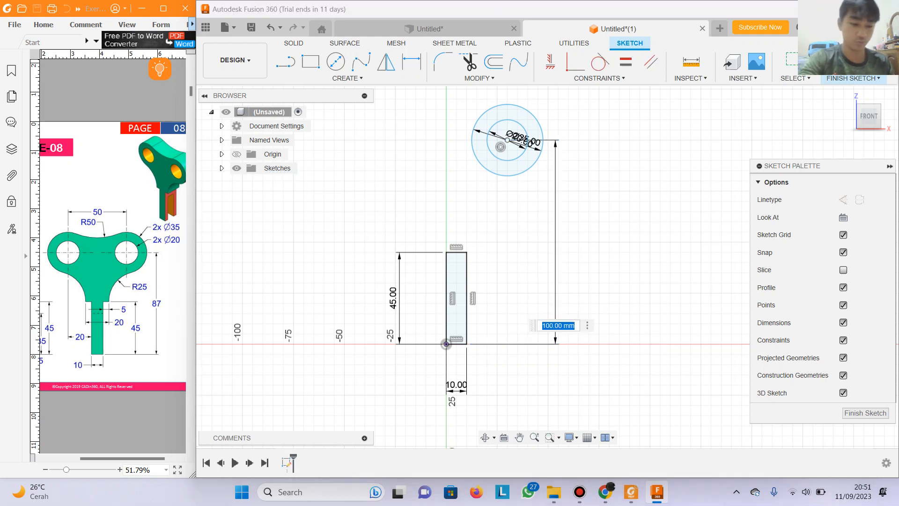
text(87)
key(Return)
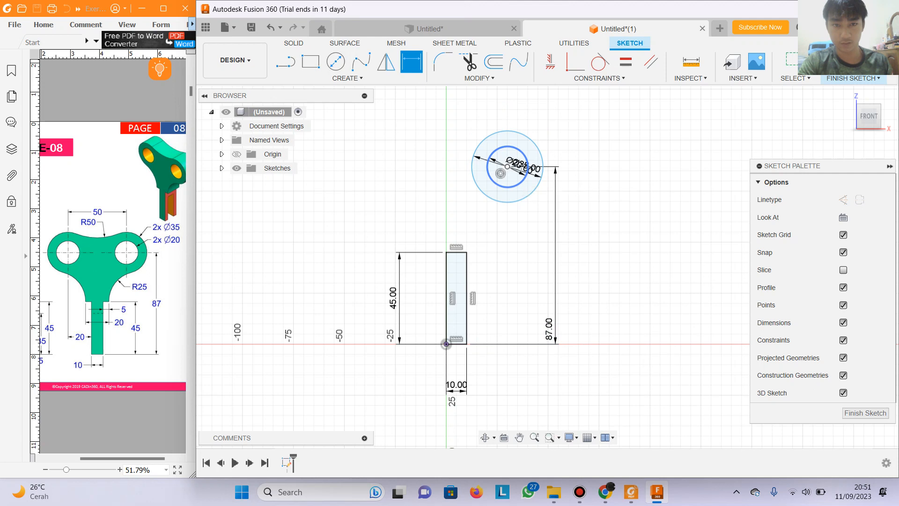
Dimension the horizontal distance from the rectangle's right edge to the circles' centre as 20 mm
click(507, 166)
click(467, 299)
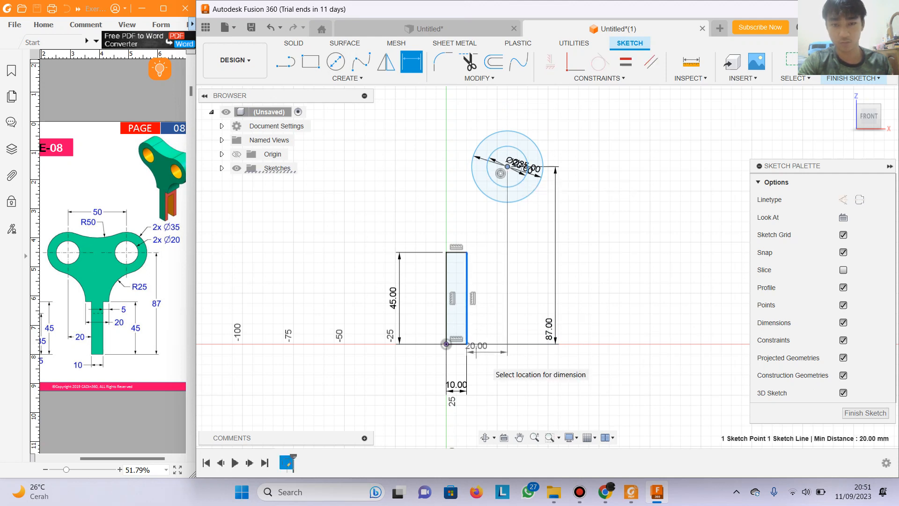
click(478, 393)
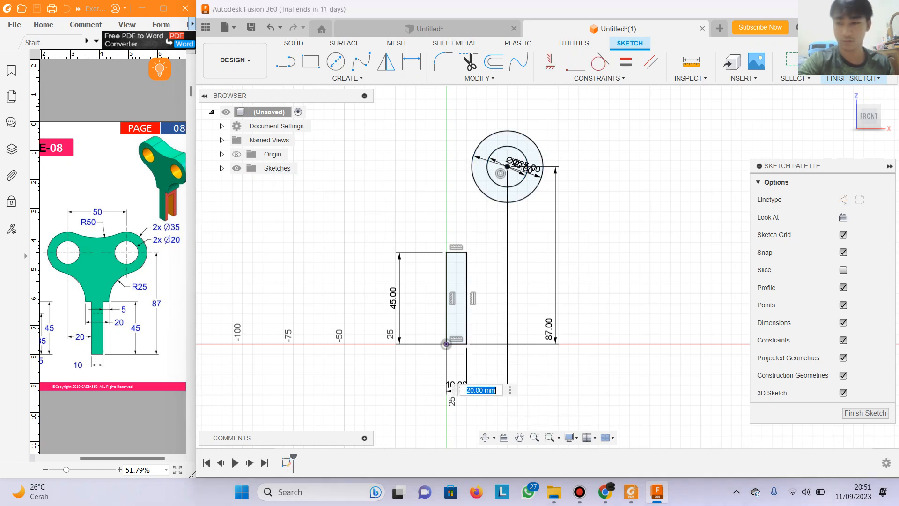
key(Return)
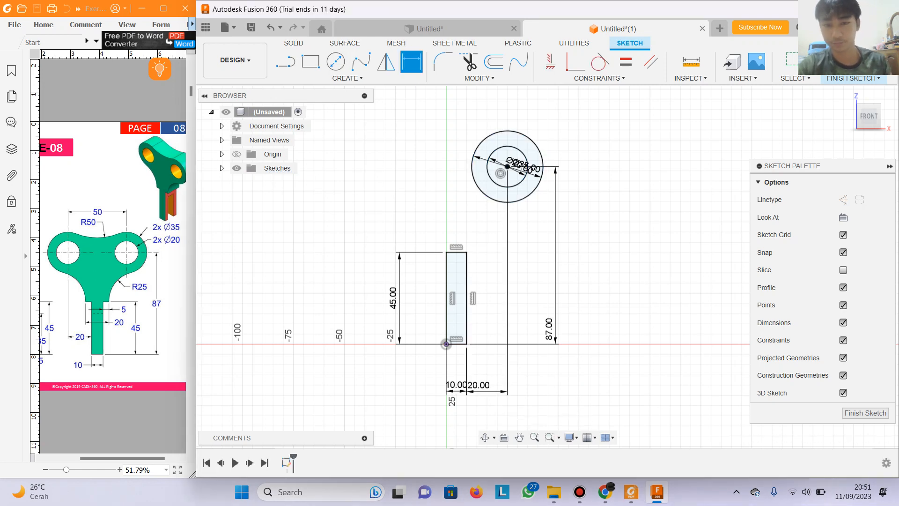
Draw a 5 mm horizontal line outward from the rectangle's upper right corner
click(286, 62)
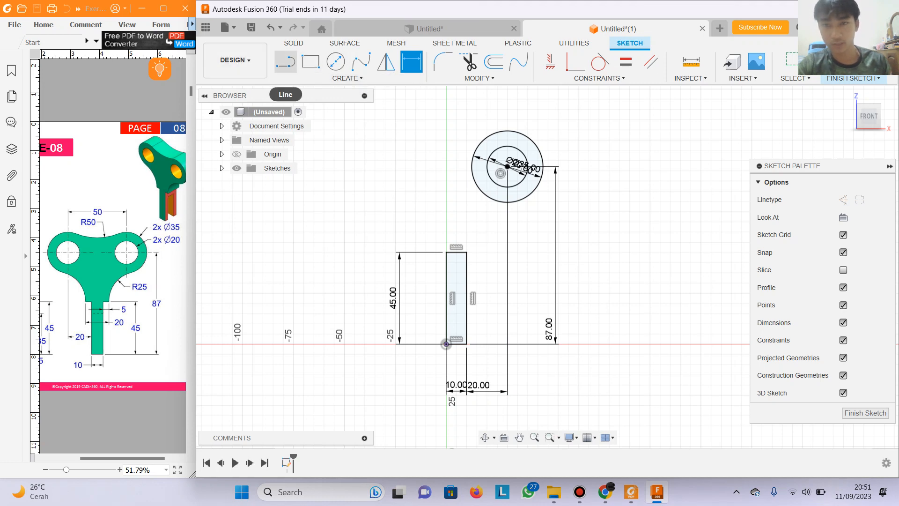
click(466, 252)
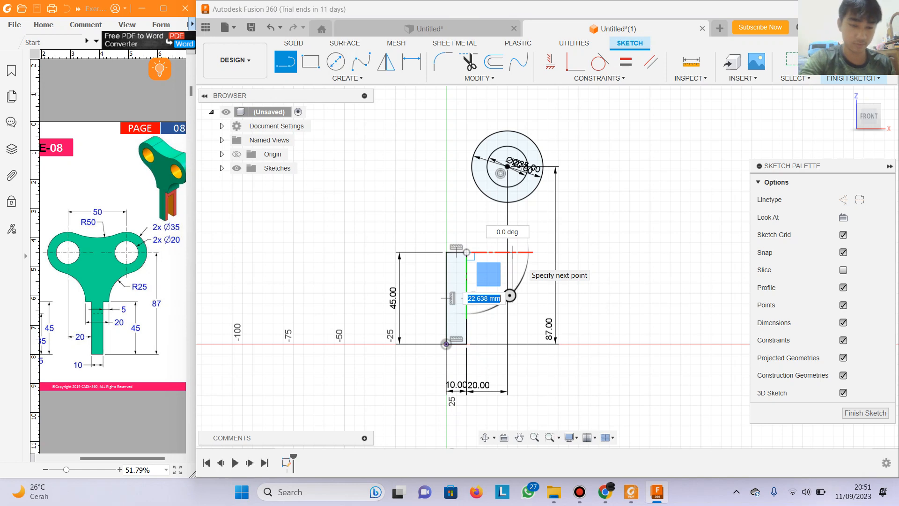
text(5)
key(Return)
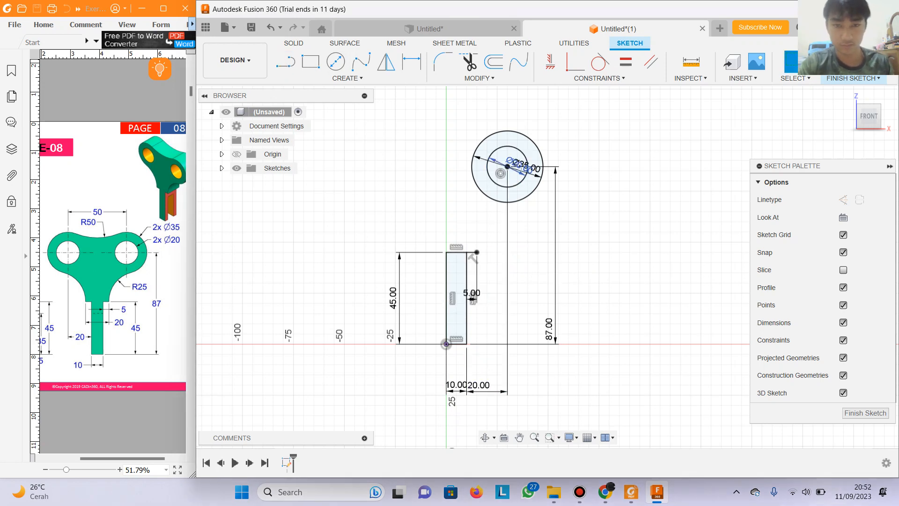
key(r)
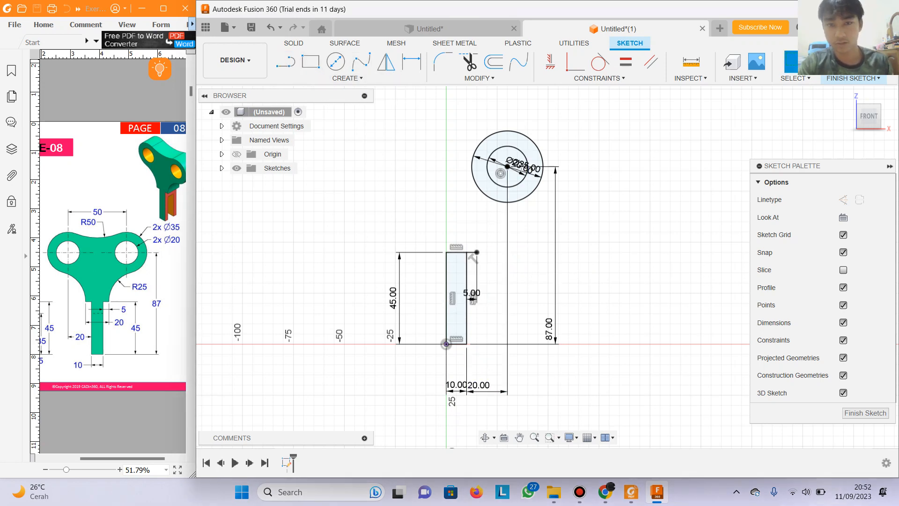
Draw a three-point arc from the bottom of the outer circle to the free end of the 5 mm line, bulging toward the rectangle's side
click(347, 78)
mouse_move(318, 126)
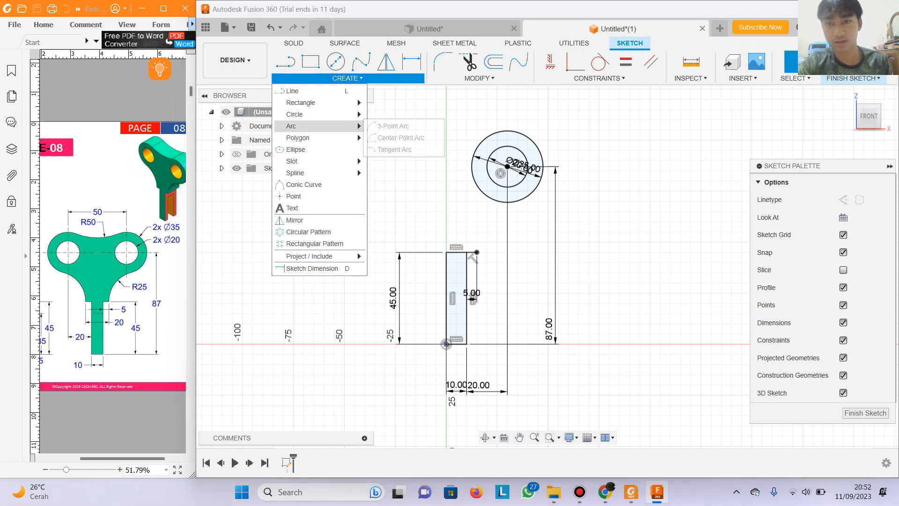
click(395, 138)
click(509, 202)
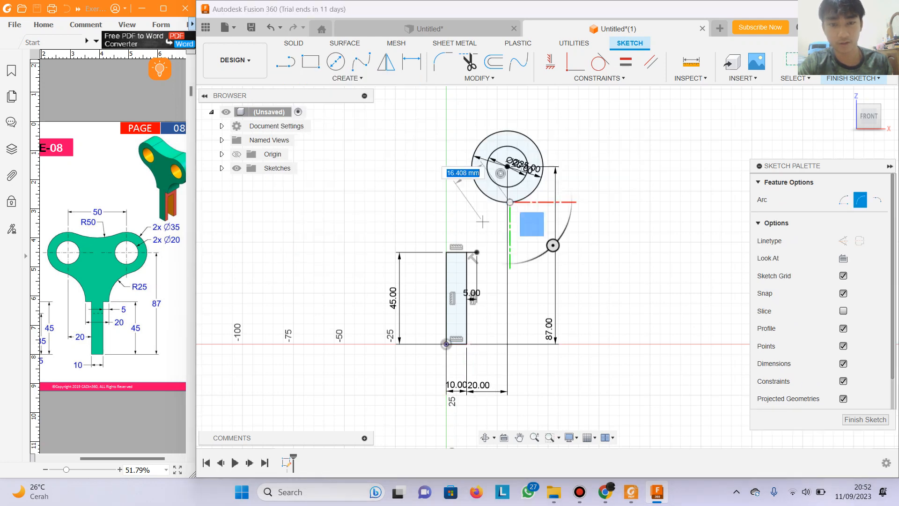
click(476, 251)
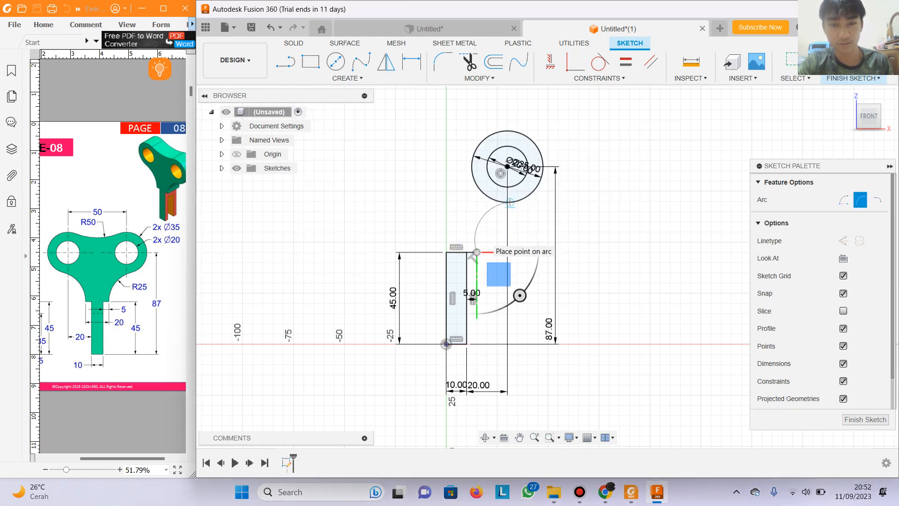
click(477, 229)
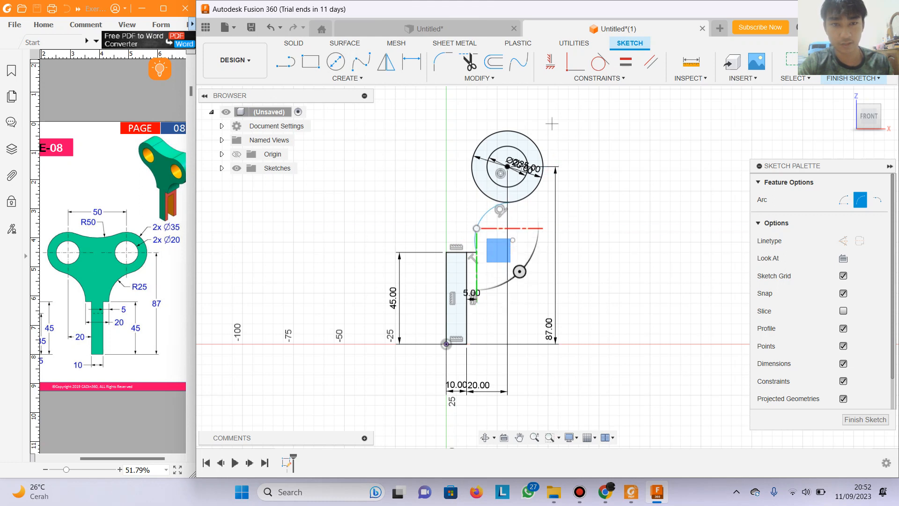
Dimension the connecting arc's radius as 25 mm and delete that radius dimension
click(411, 61)
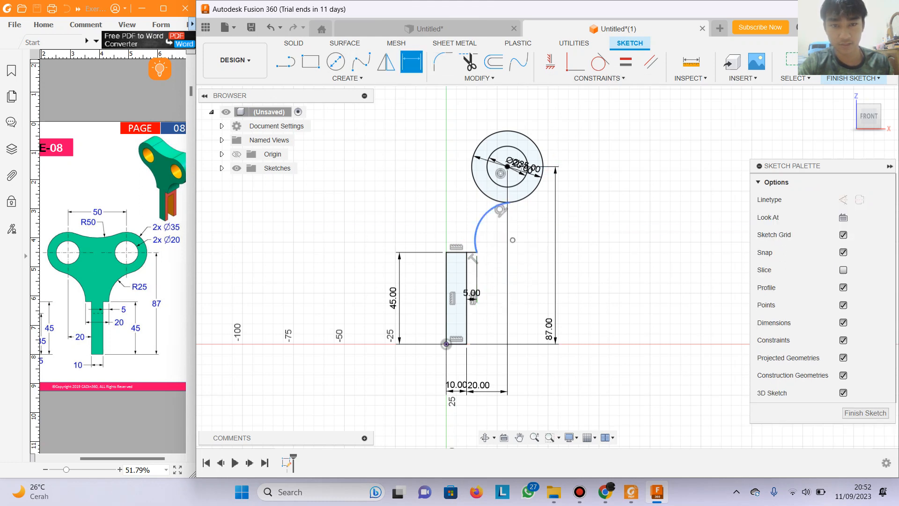
click(481, 221)
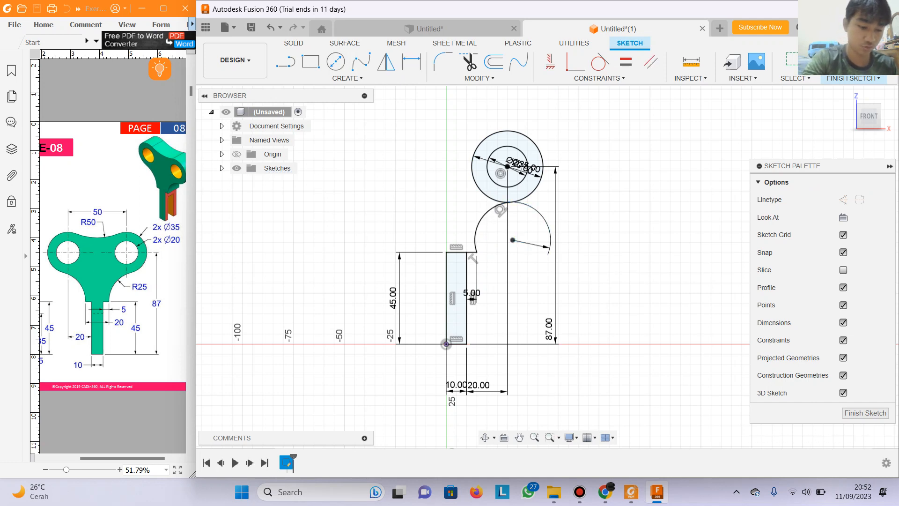
click(543, 244)
text(25)
key(Return)
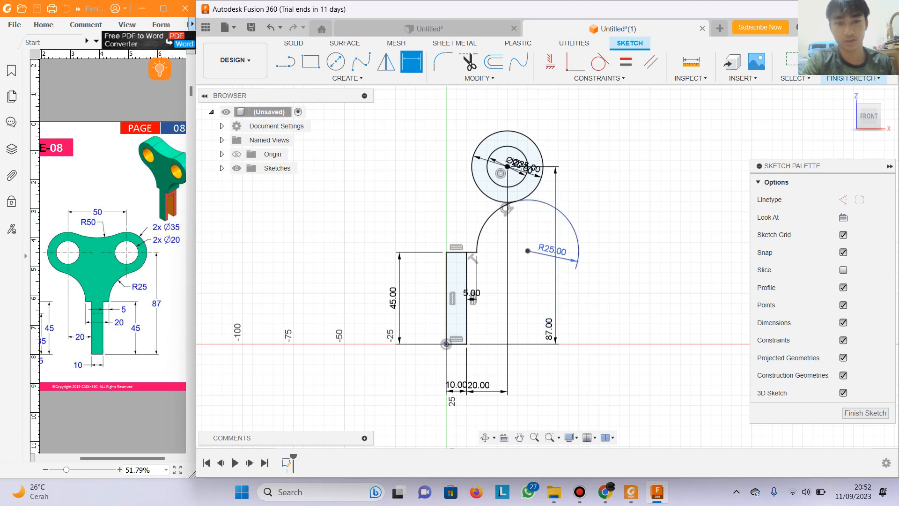
click(562, 246)
key(Delete)
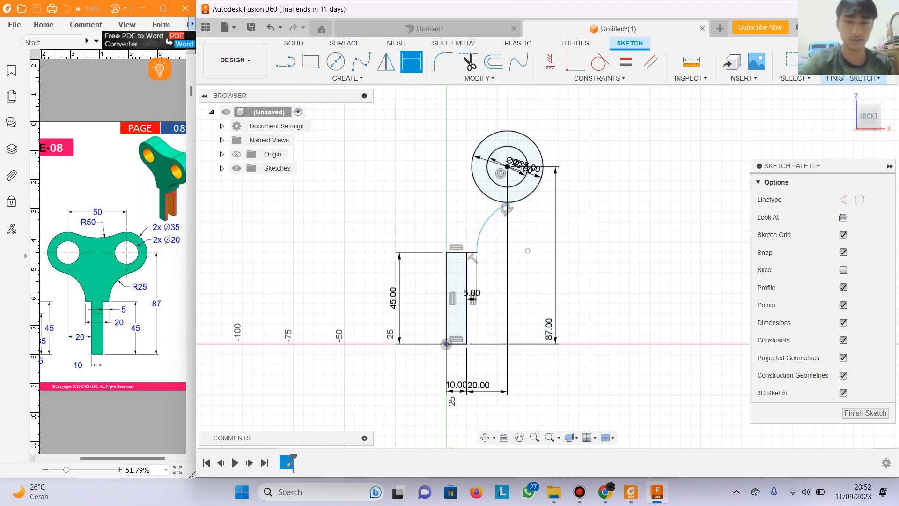
Draw a vertical line about 20 mm long upward from the midpoint of the rectangle's top edge
click(285, 62)
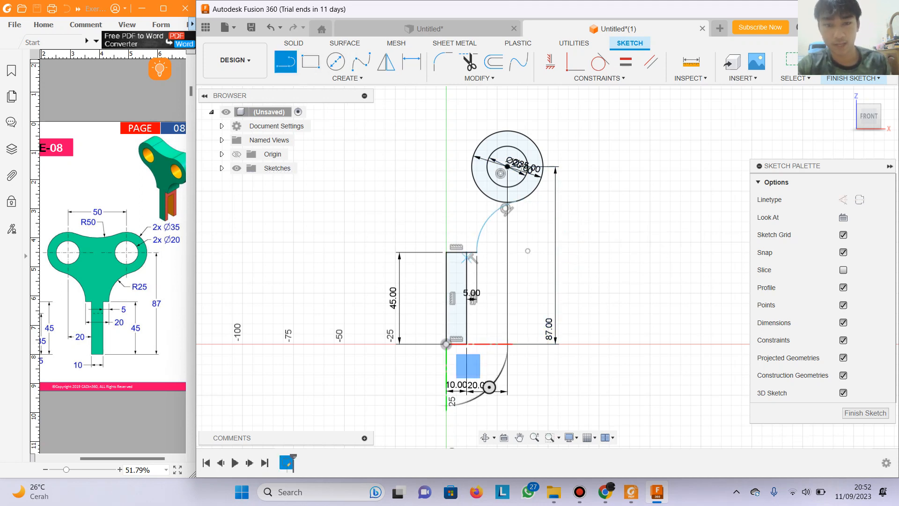
click(456, 206)
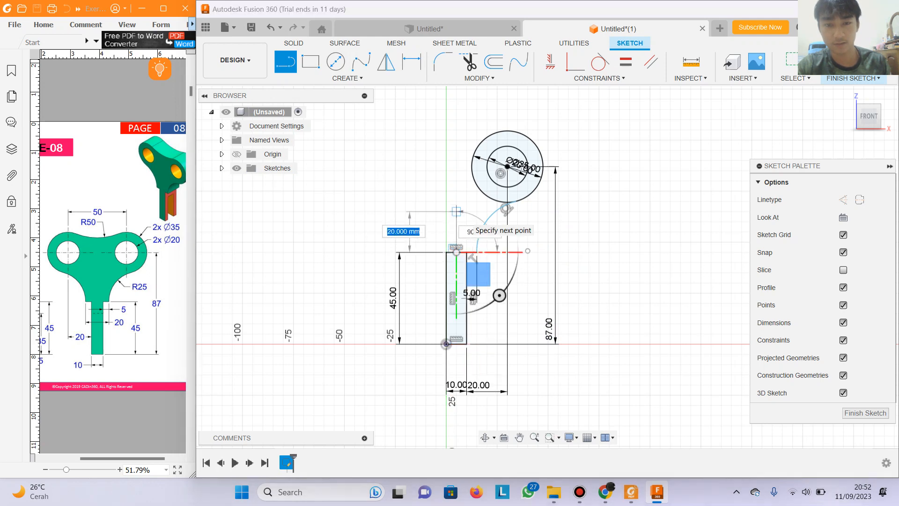
key(Escape)
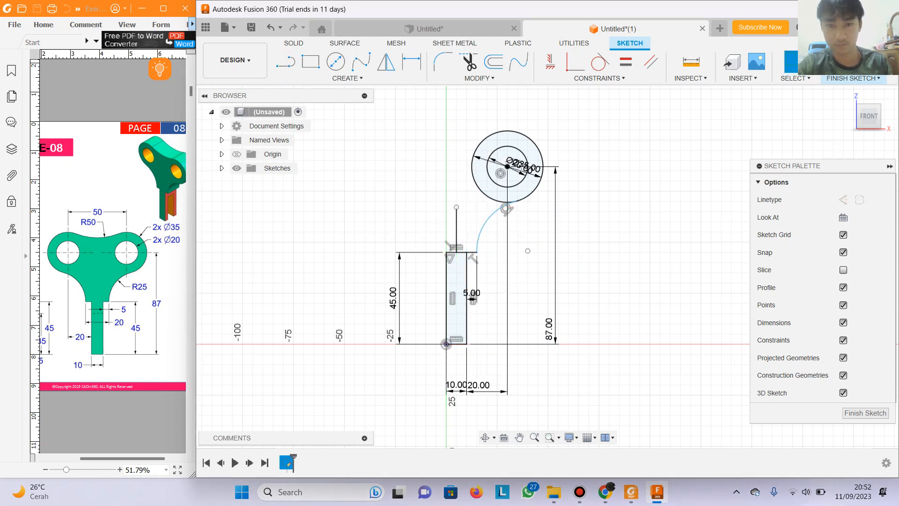
Mirror the ring circles, connecting arc and 5 mm line about the vertical centre line above the rectangle
click(386, 62)
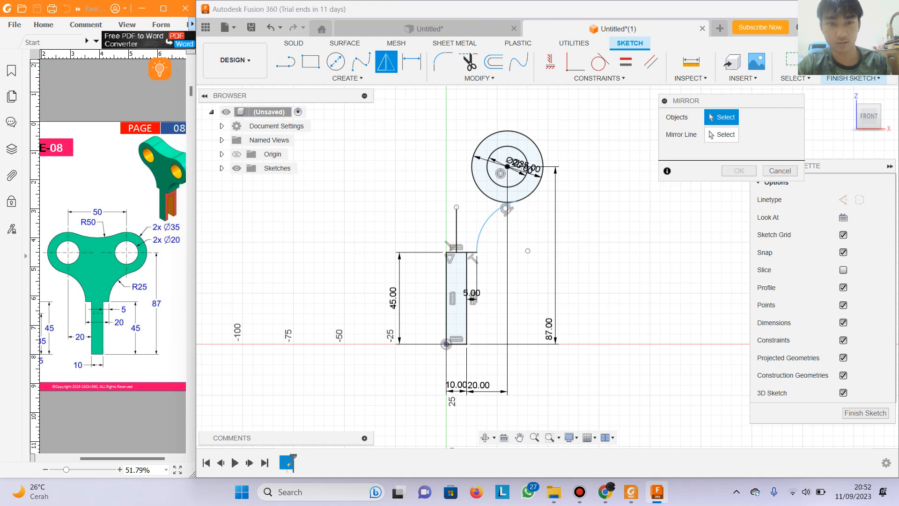
drag(576, 114, 472, 259)
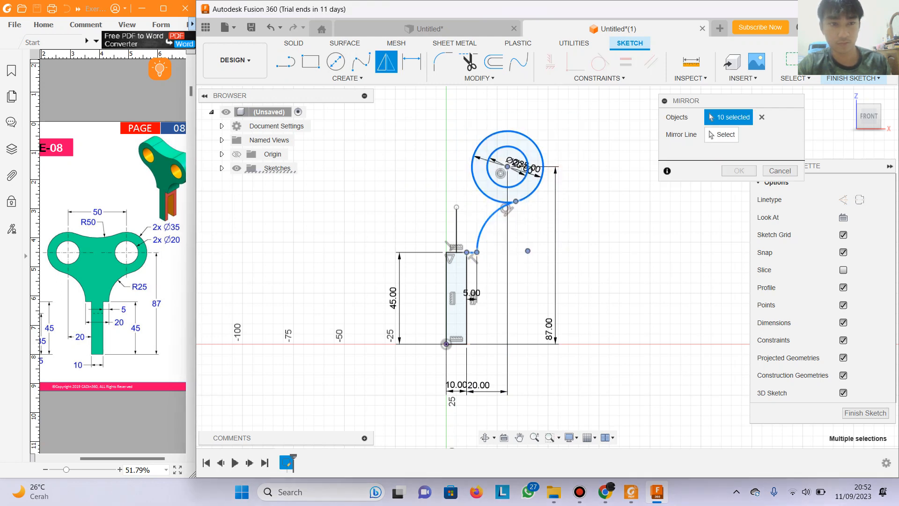
click(721, 135)
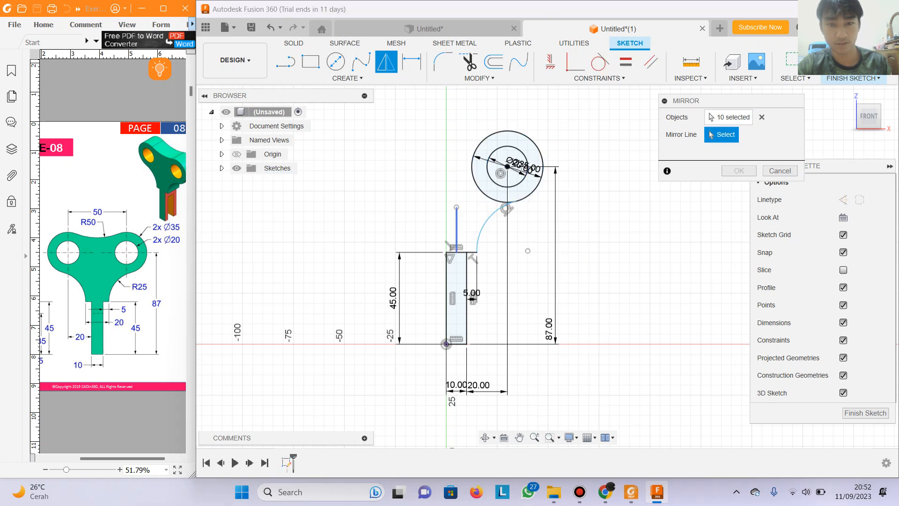
click(456, 230)
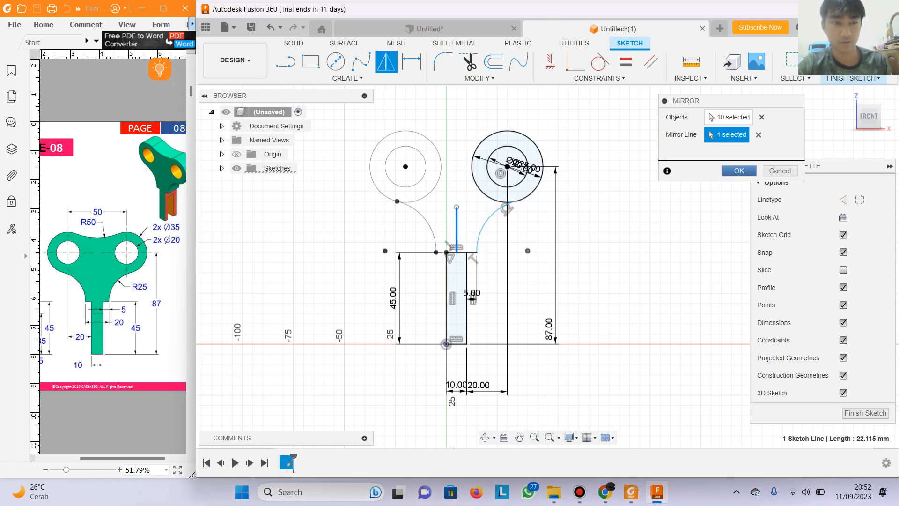
click(739, 170)
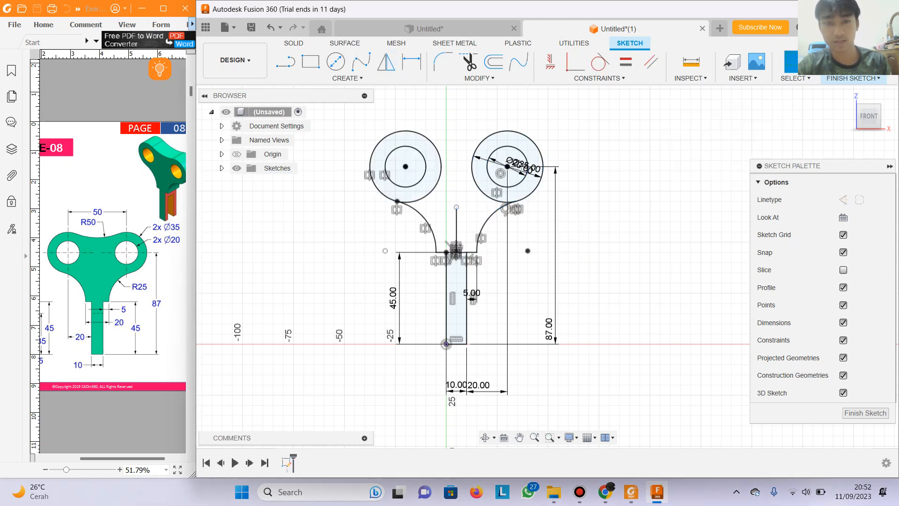
Draw a 100 mm diameter circle centred on the vertical axis above the two rings
middle_drag(446, 245, 417, 392)
key(c)
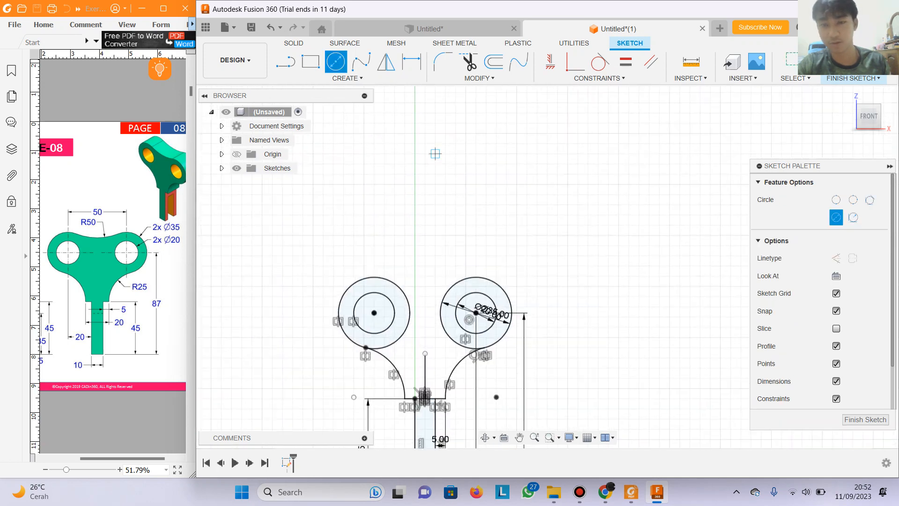
click(414, 158)
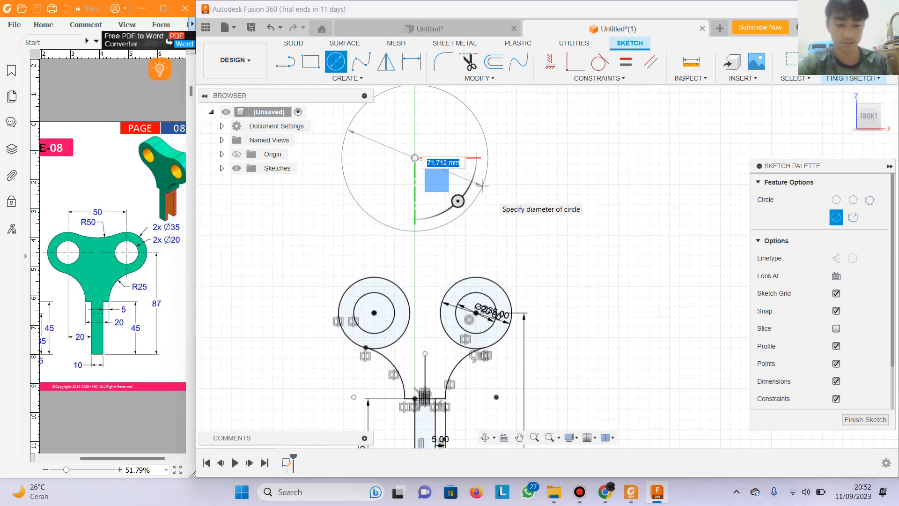
text(100)
key(Return)
key(Escape)
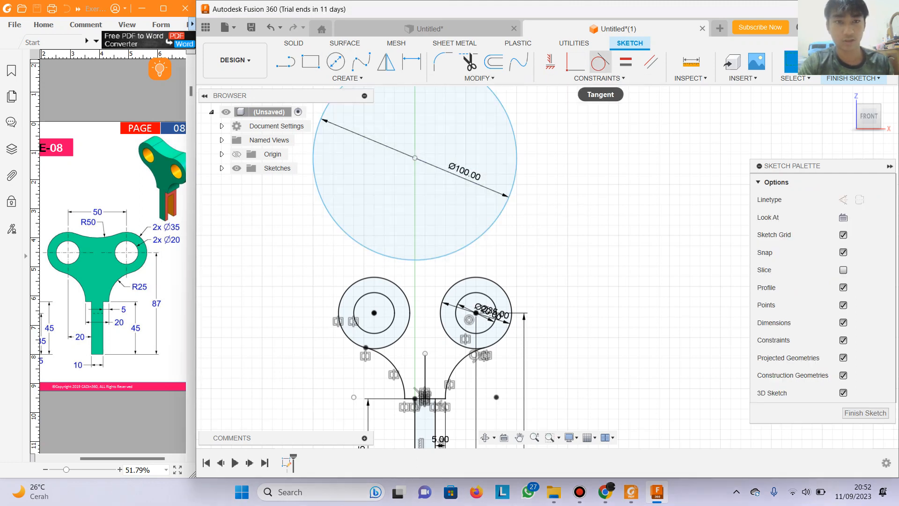
Make the 100 mm circle tangent to the outer circles of both rings
click(600, 61)
click(478, 238)
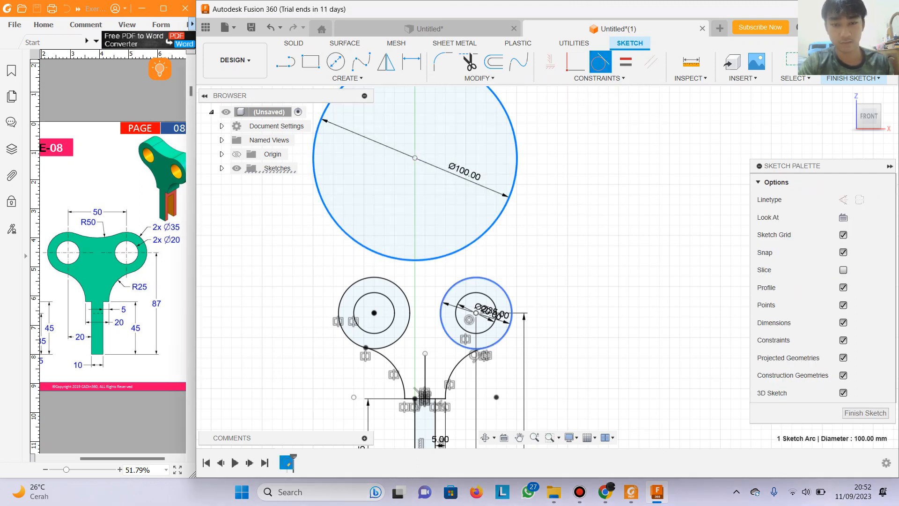
click(473, 278)
click(408, 283)
click(402, 290)
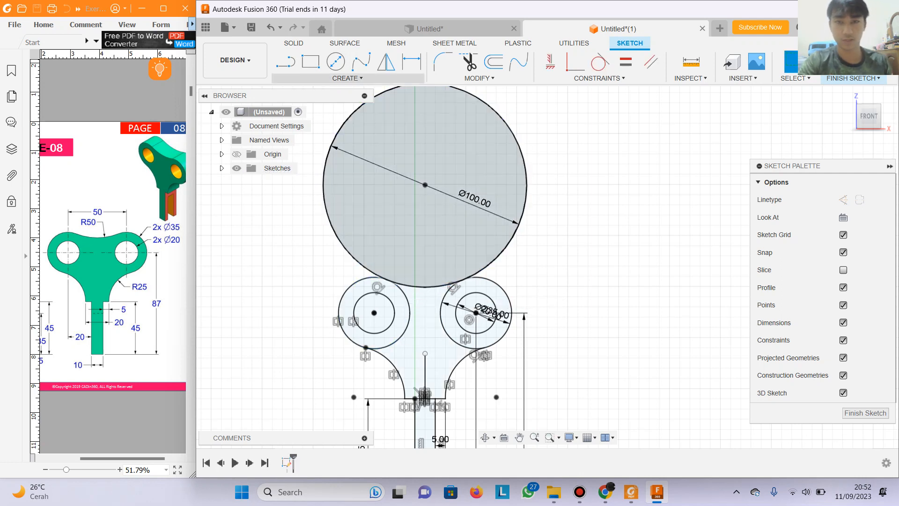
Trim the 100 mm circle down to its lower arc between the rings, and trim the inward-facing parts of both outer ring circles
click(468, 62)
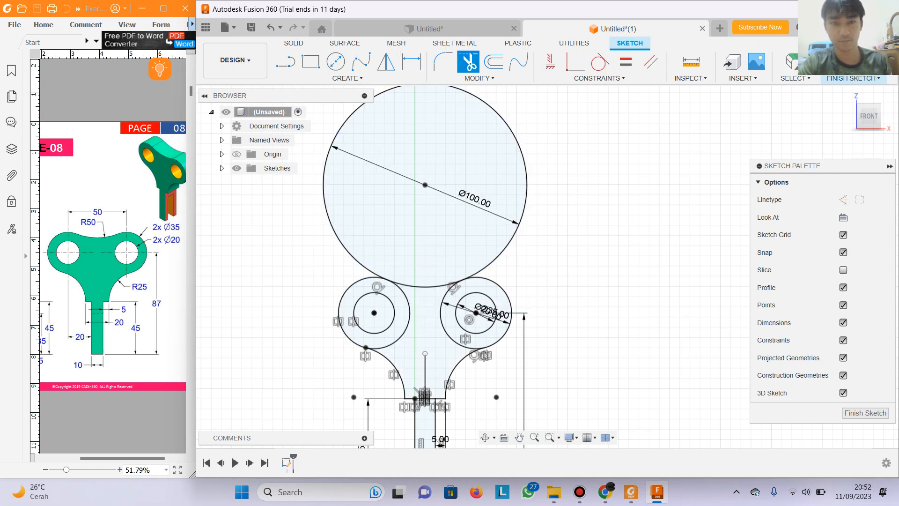
click(496, 111)
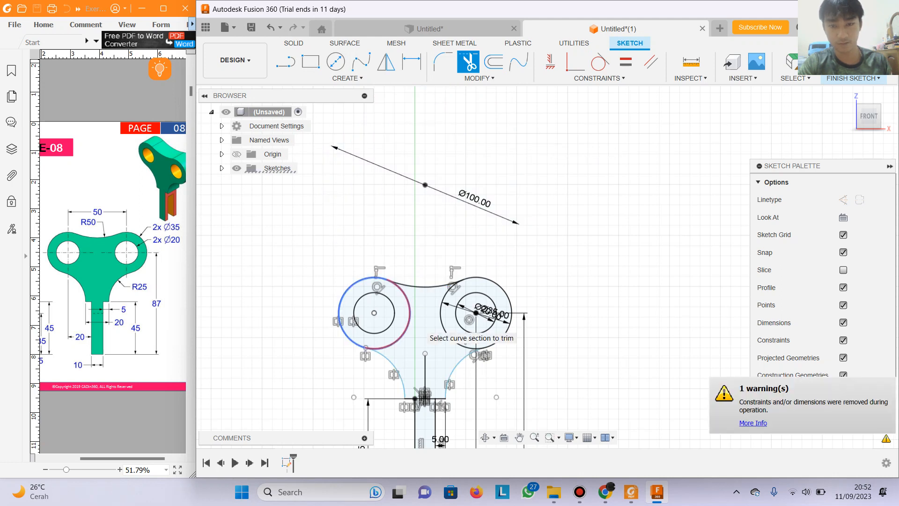
click(407, 327)
click(443, 327)
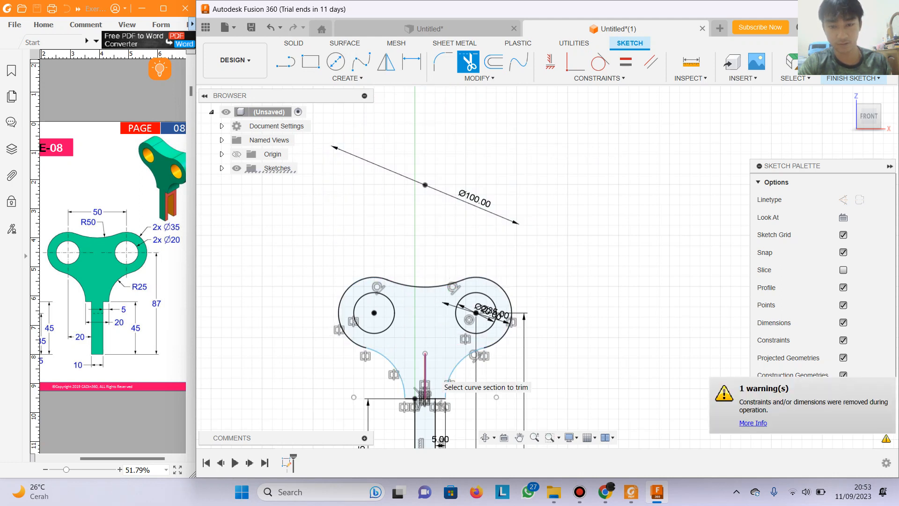
Trim away the vertical centre line and the rectangle's top edge, then finish the sketch
click(425, 372)
click(427, 399)
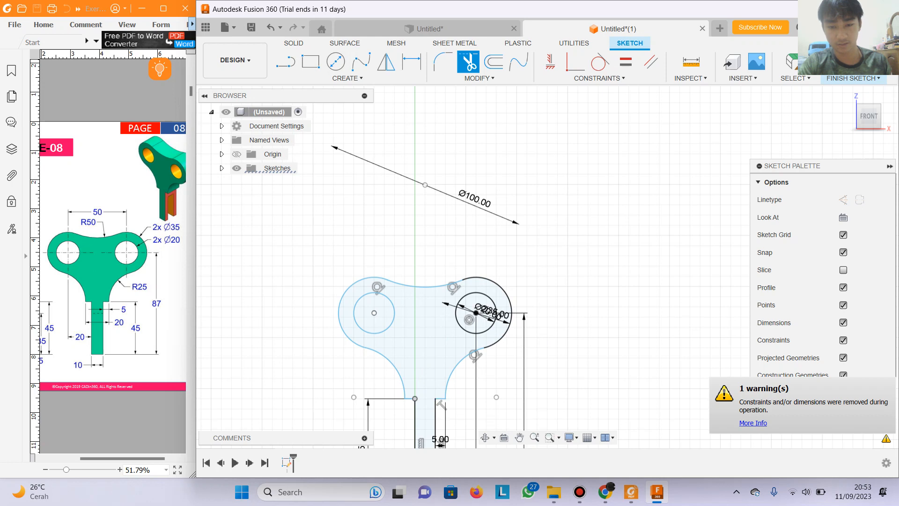
middle_drag(445, 384, 438, 201)
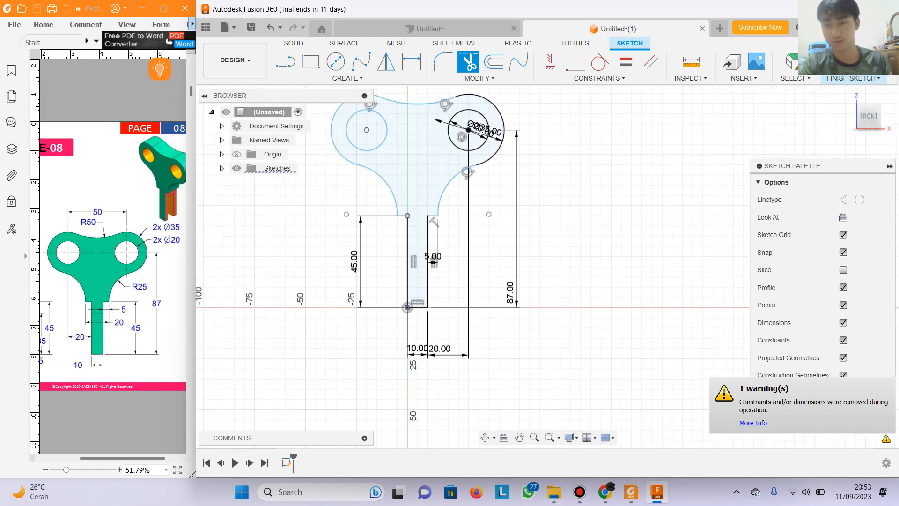
middle_drag(440, 202, 437, 280)
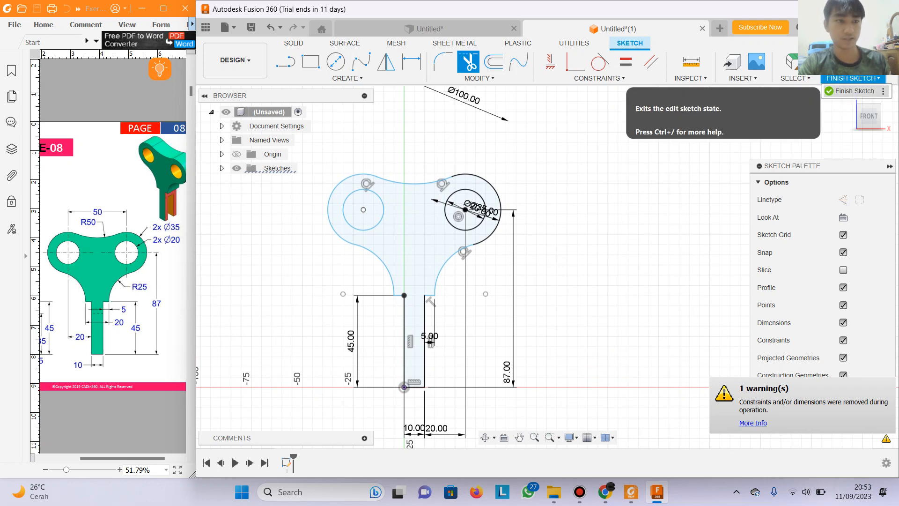
click(853, 68)
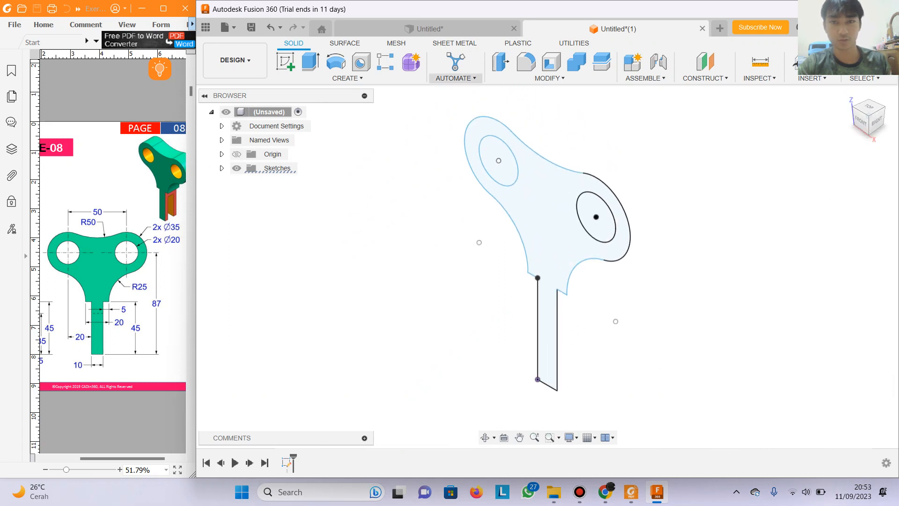
Extrude the key profile without its two holes by -20 mm as a new body
click(310, 62)
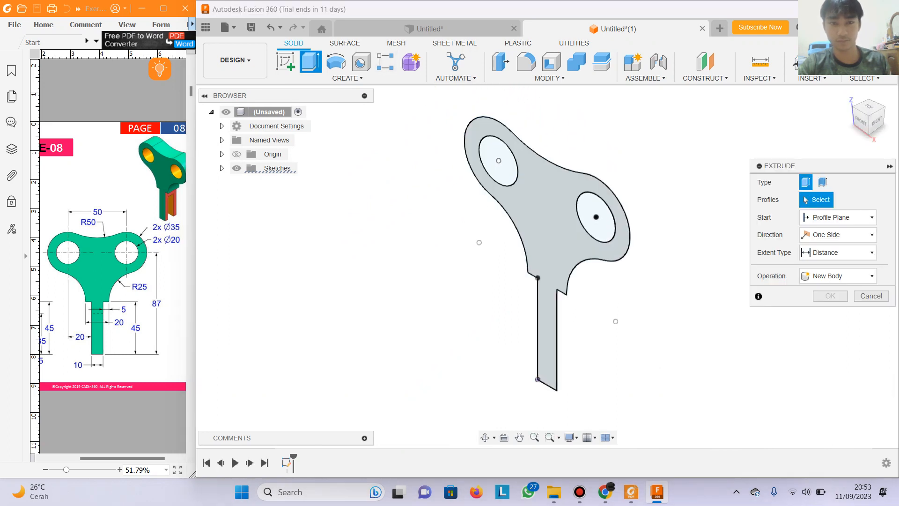
click(543, 262)
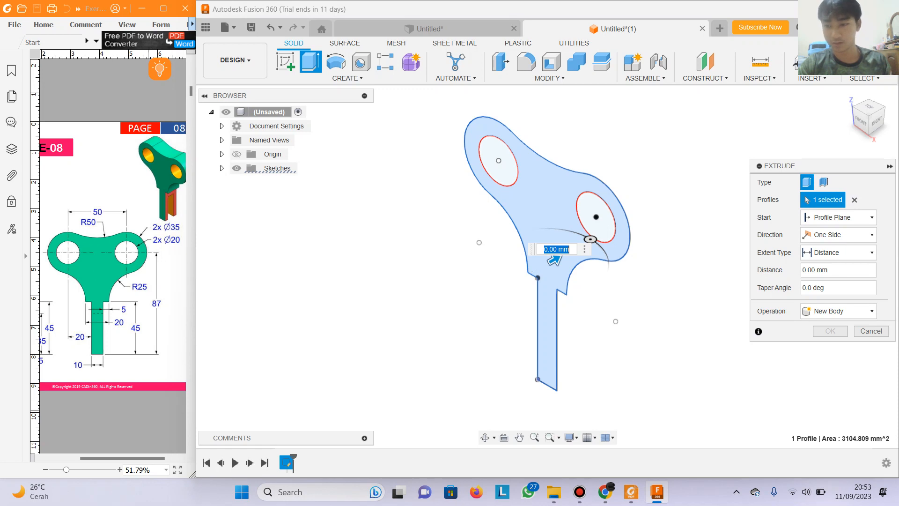
drag(123, 458, 87, 459)
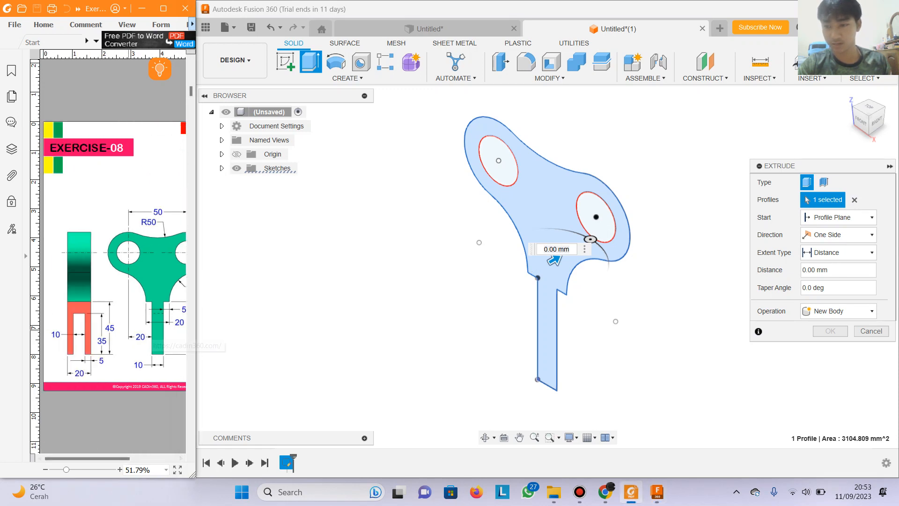
text(-15)
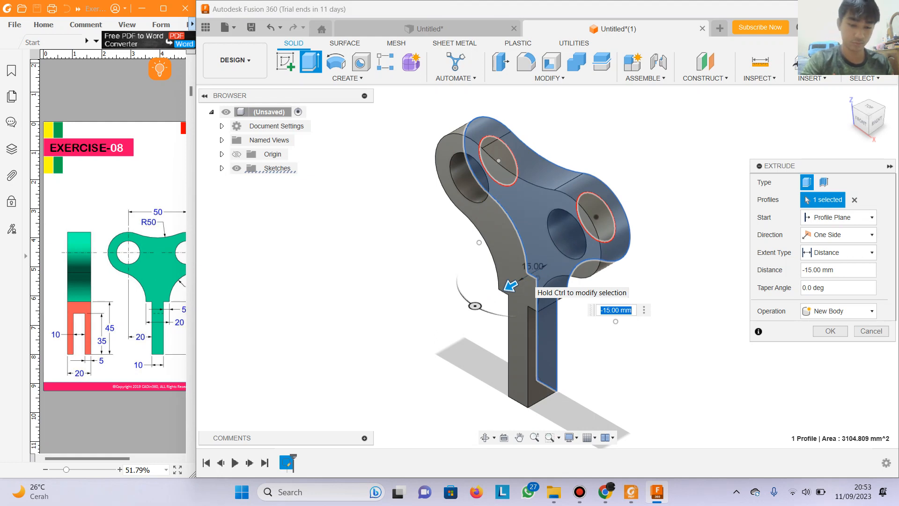
text(-20)
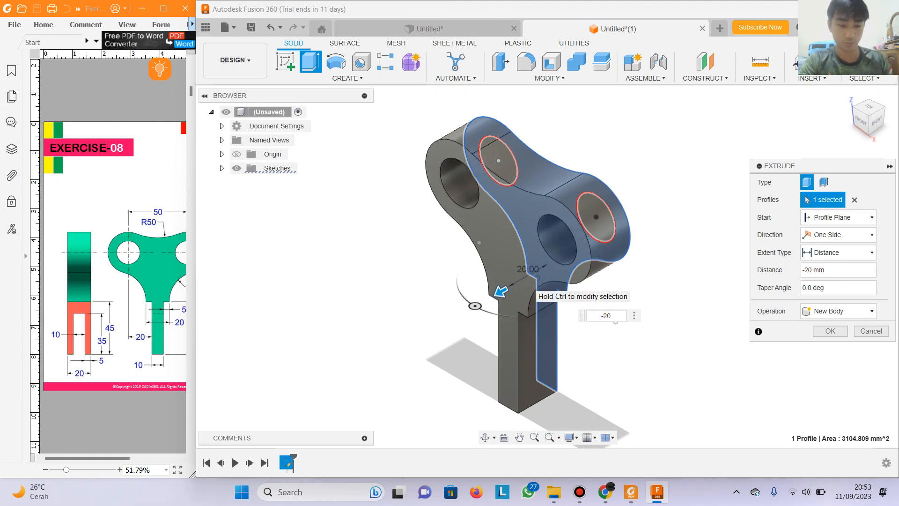
key(Return)
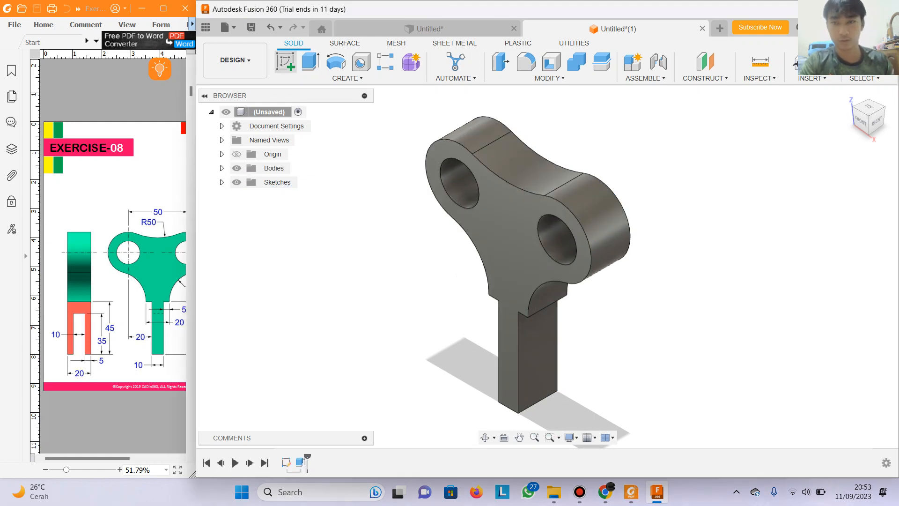
Start a sketch on the stem's side face and draw a rectangle 10 mm wide and 35 mm high from its bottom edge
click(285, 61)
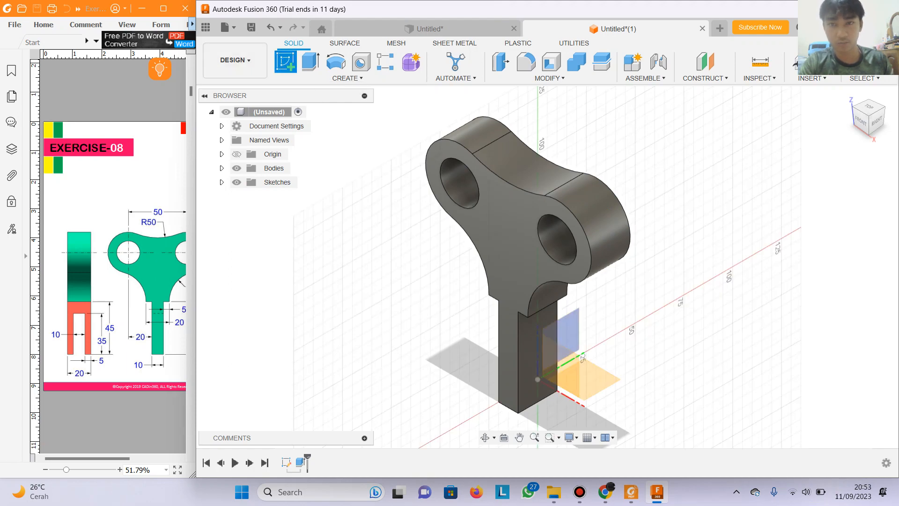
click(537, 350)
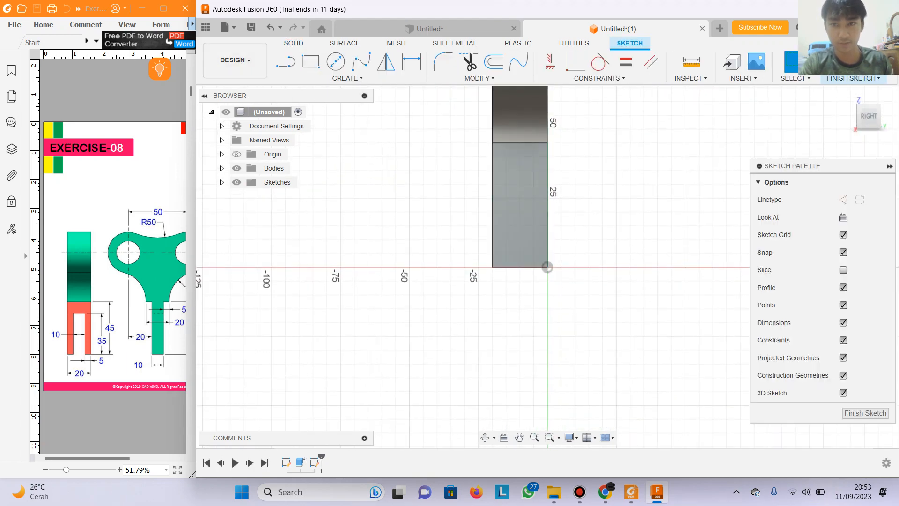
click(310, 61)
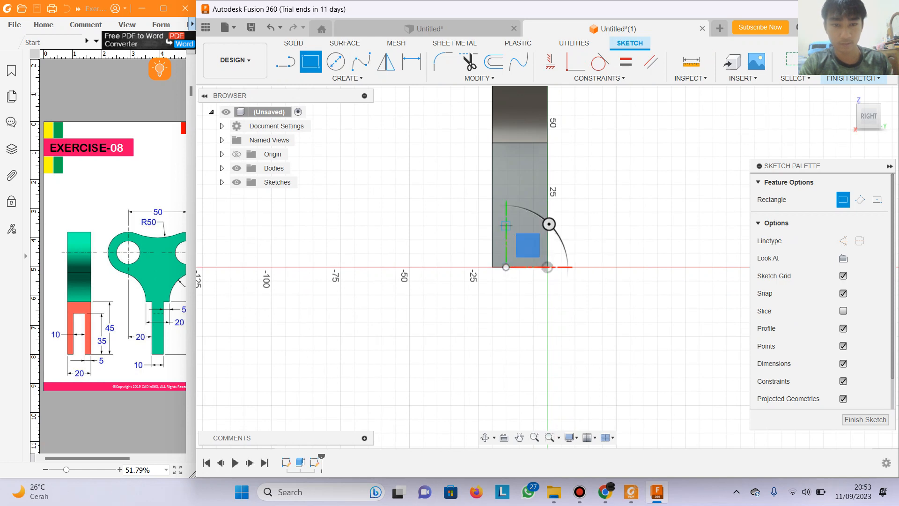
click(506, 267)
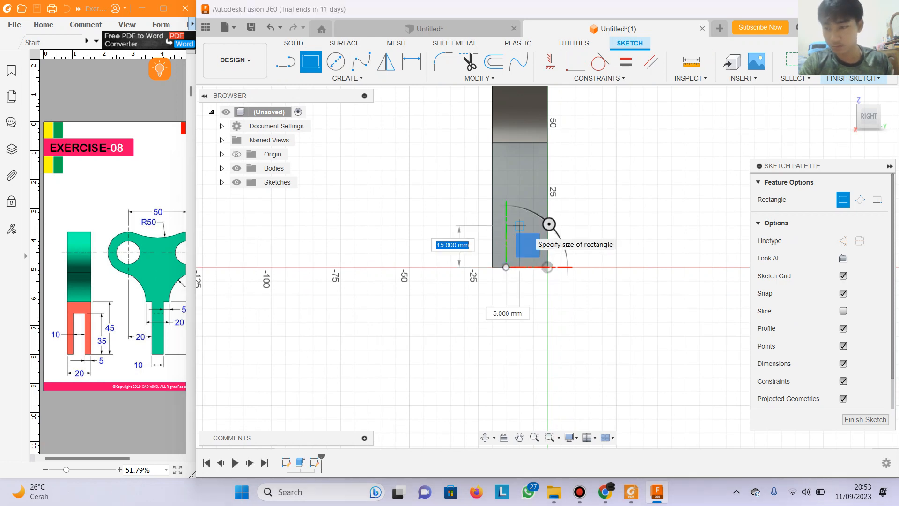
key(Tab)
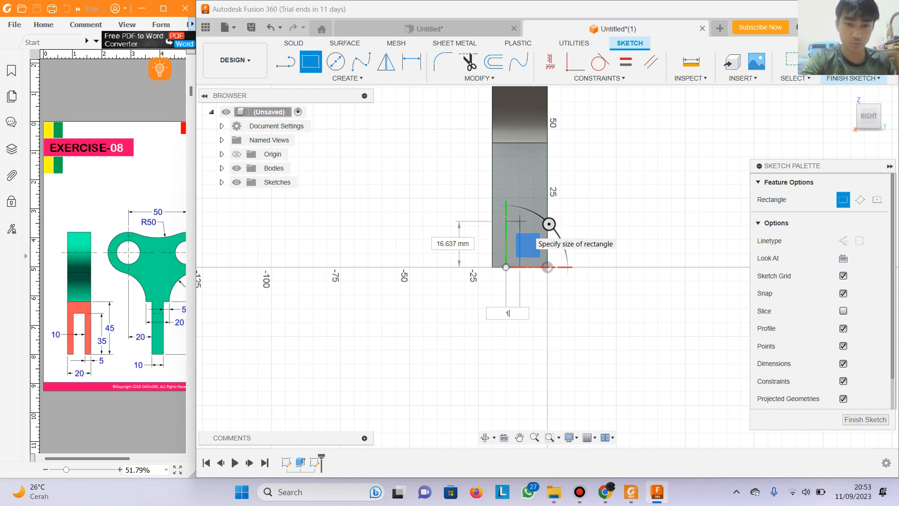
key(Tab)
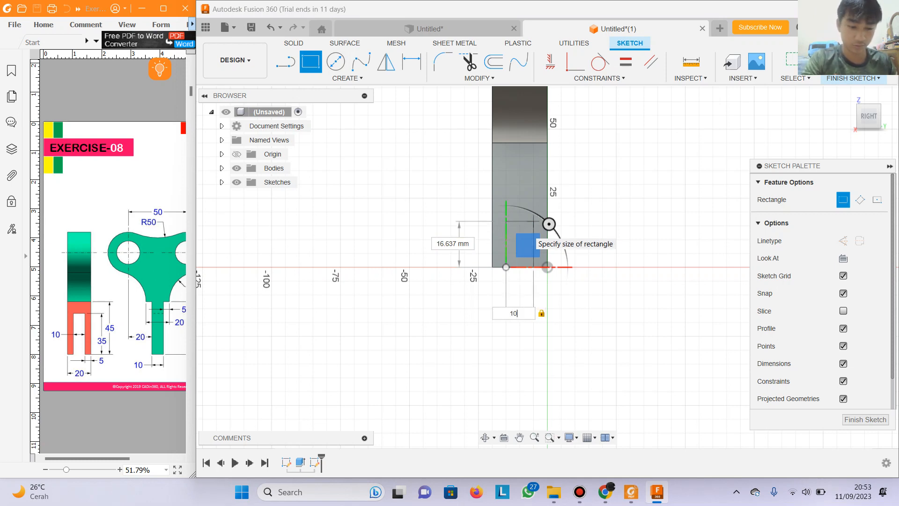
key(Tab)
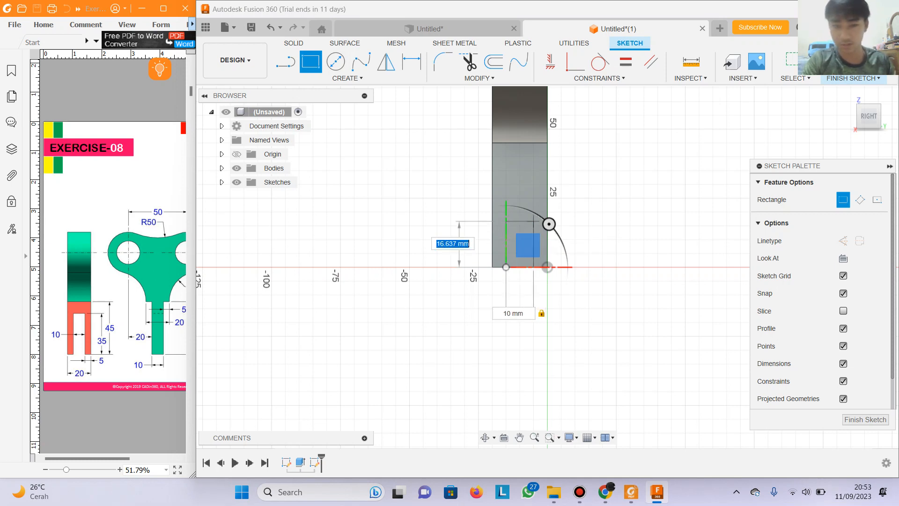
text(35)
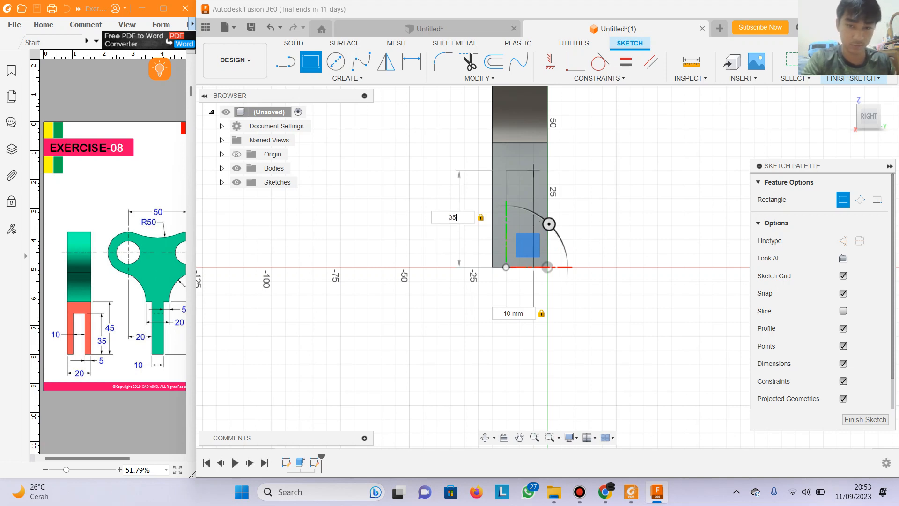
key(Return)
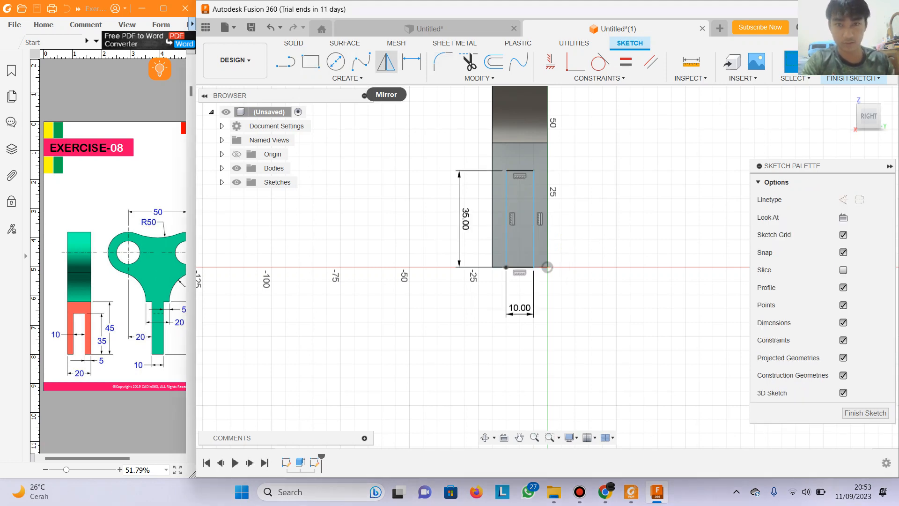
Dimension the slot rectangle's lower corner at 5 mm from the stem's nearest bottom corner
click(411, 61)
click(505, 267)
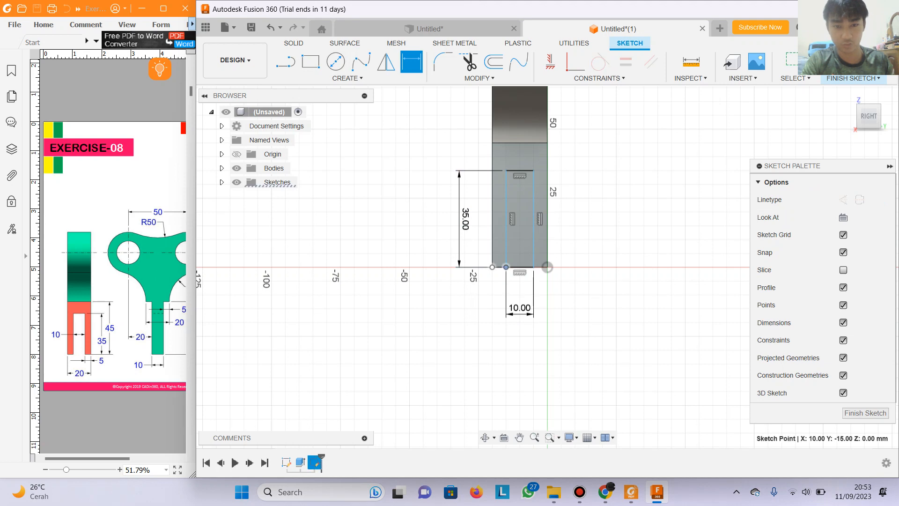
click(492, 267)
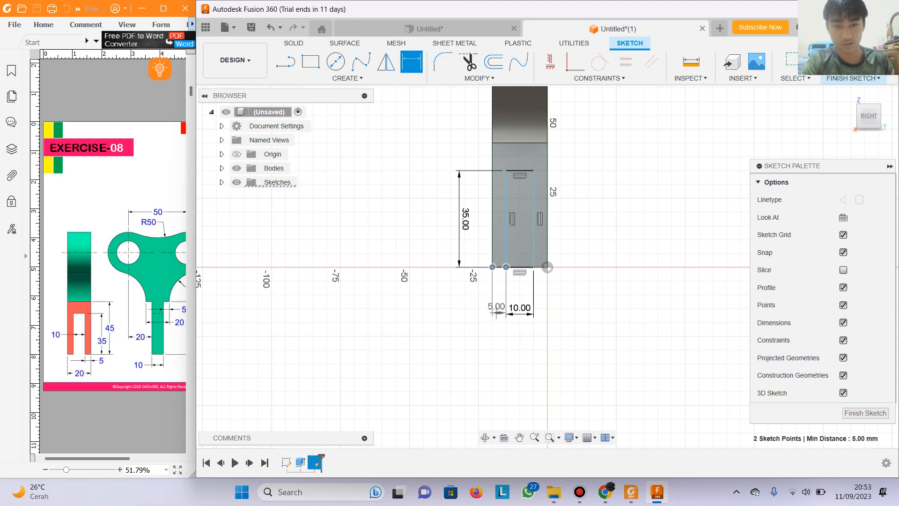
click(496, 307)
key(Return)
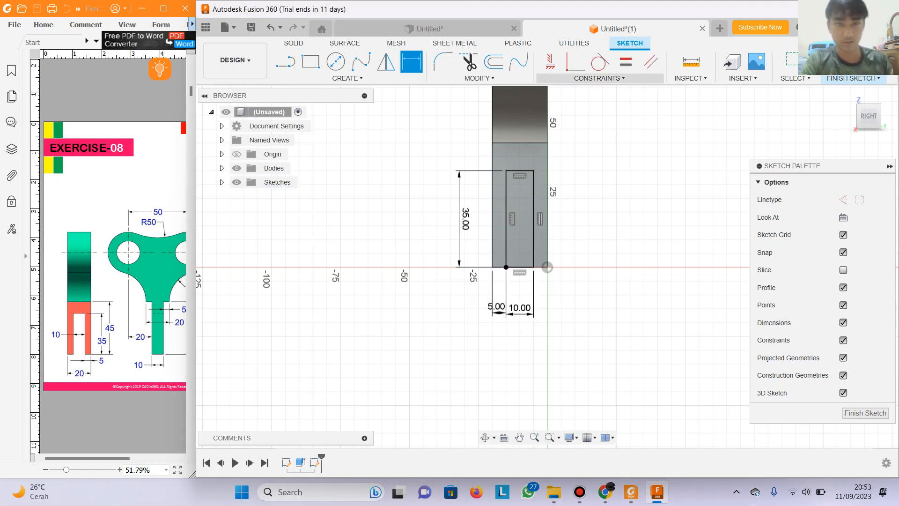
Finish the slot sketch and extrude its rectangle by -80 mm to cut the slot through the stem
click(851, 79)
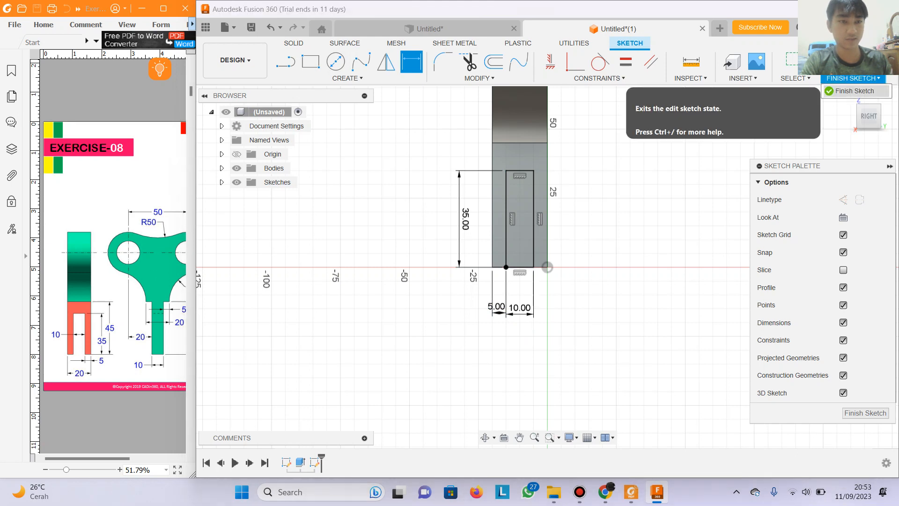
click(854, 91)
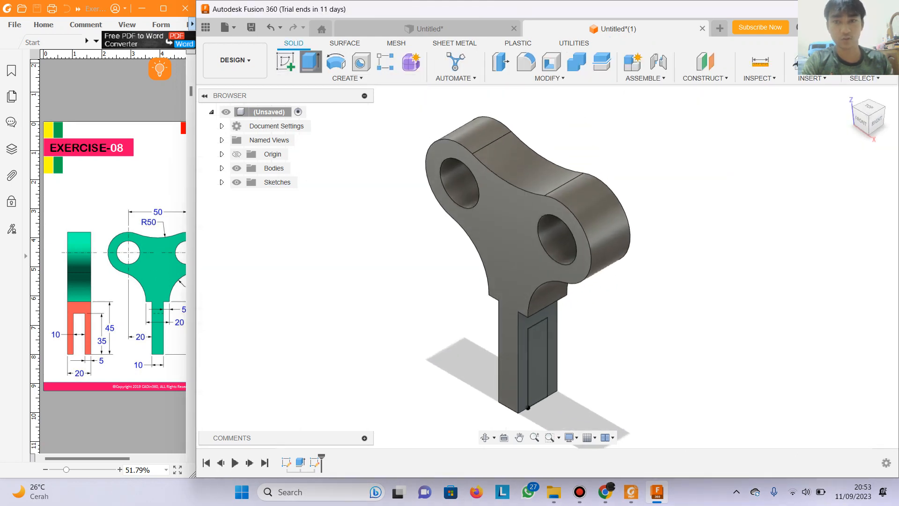
click(311, 61)
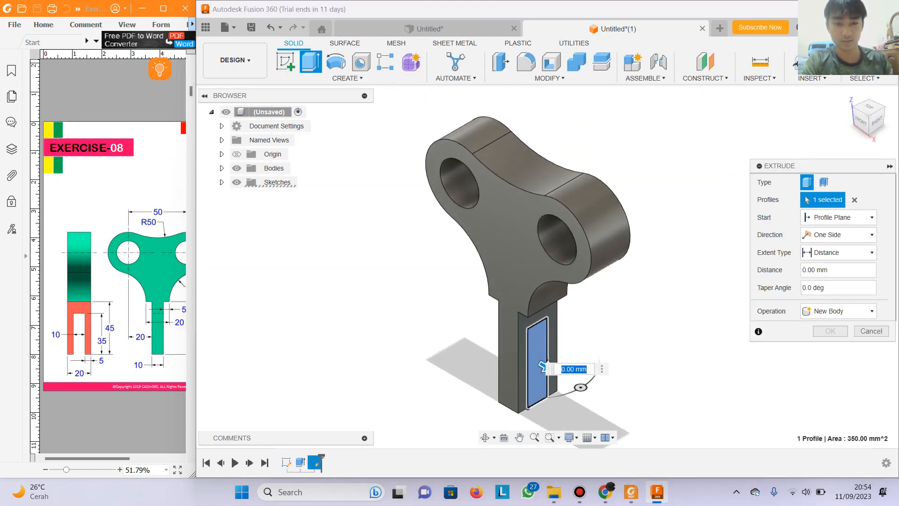
text(-80)
key(Return)
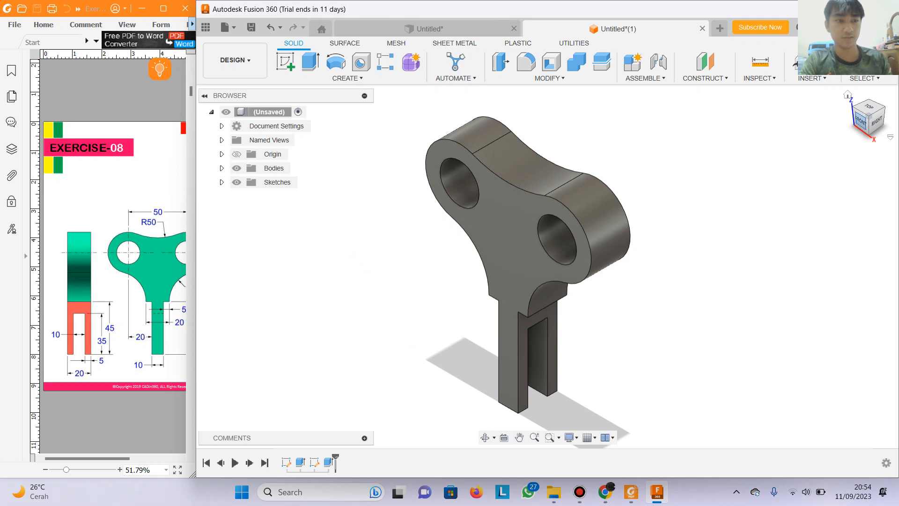
click(876, 120)
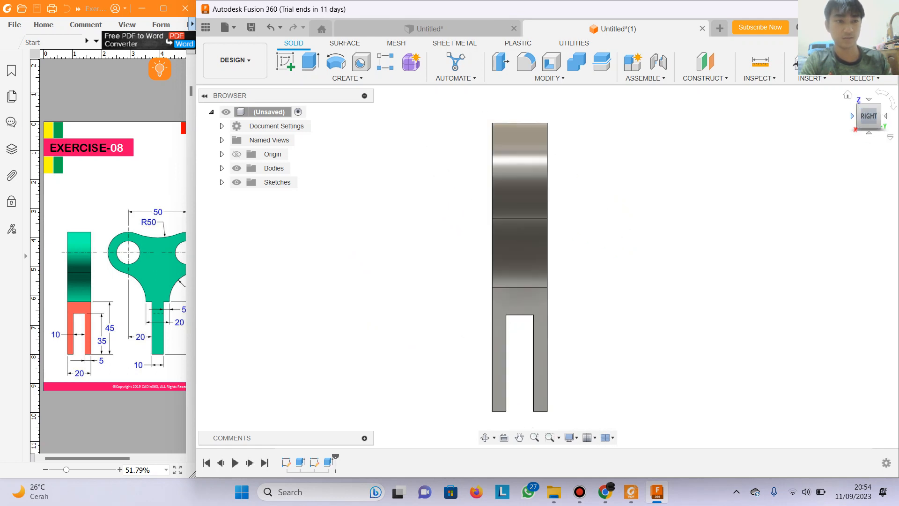
click(859, 106)
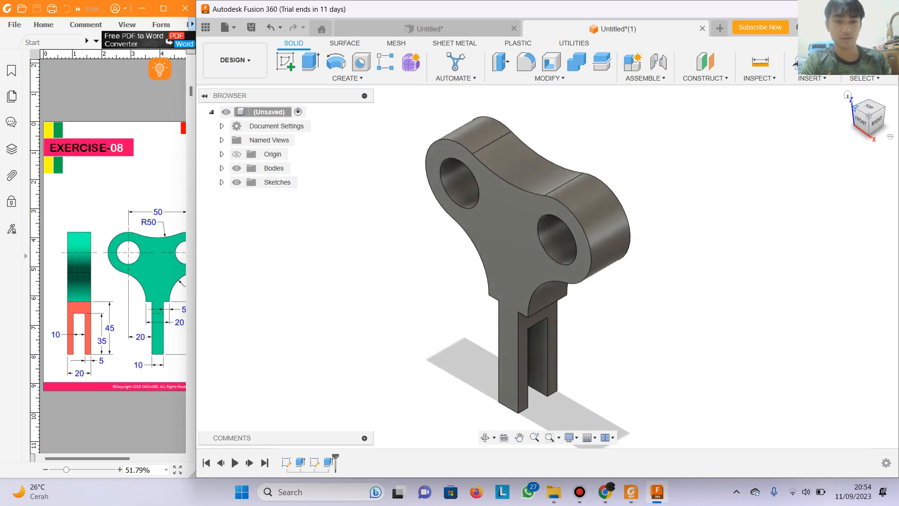